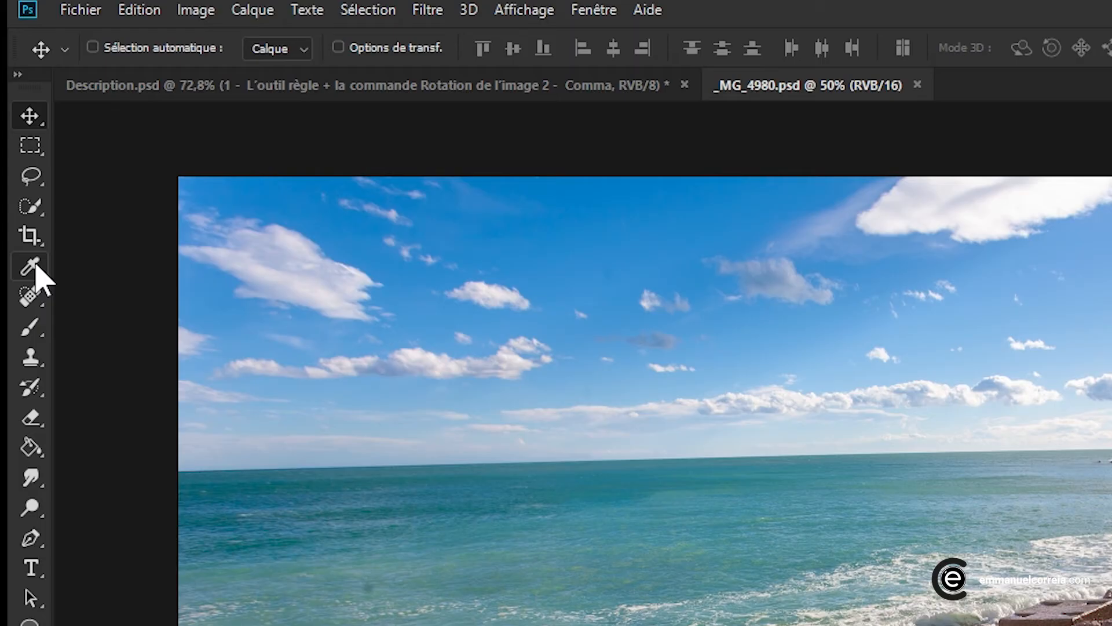
Draw a Ruler tool line along the sea horizon, about 1410 px long at 1.7°
click(36, 267)
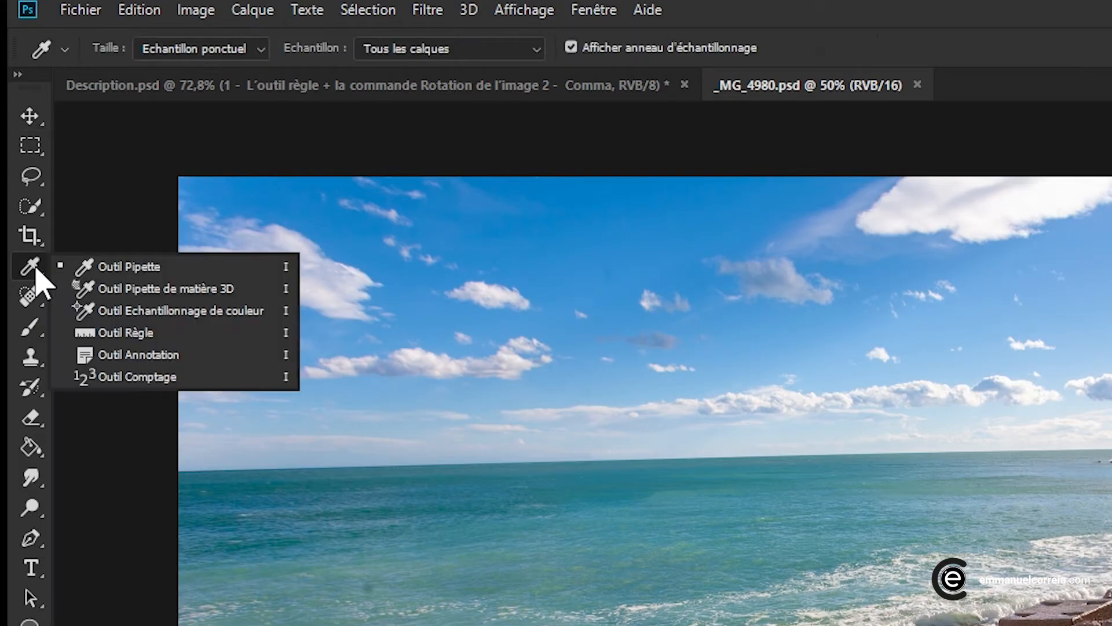
click(134, 339)
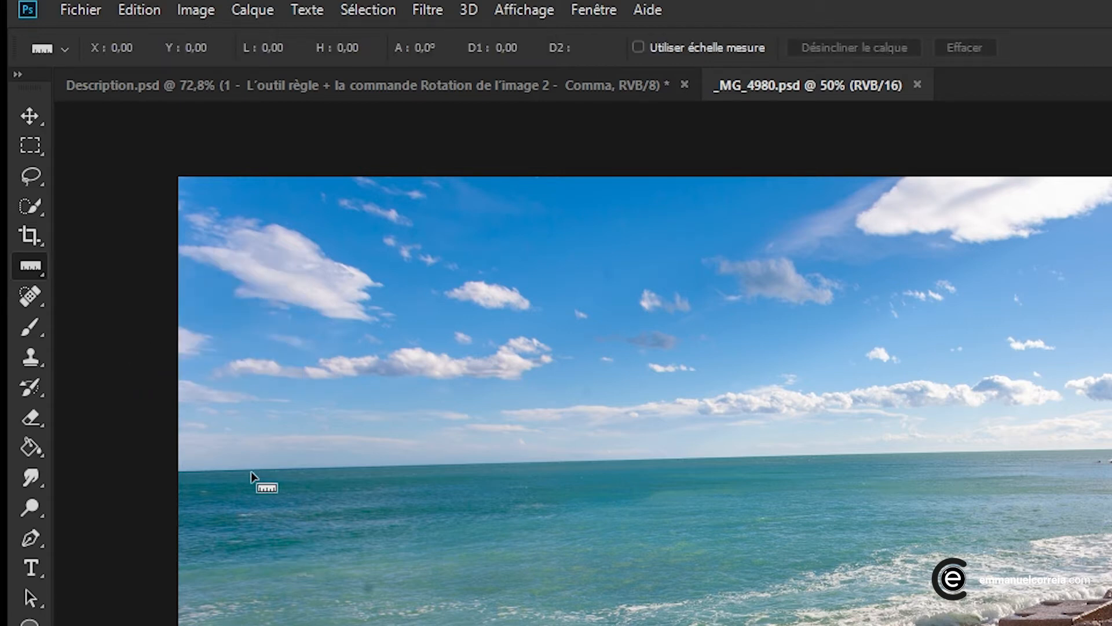
mouse_move(252, 472)
mouse_down()
mouse_move(637, 491)
mouse_move(1033, 461)
mouse_move(1069, 448)
mouse_up()
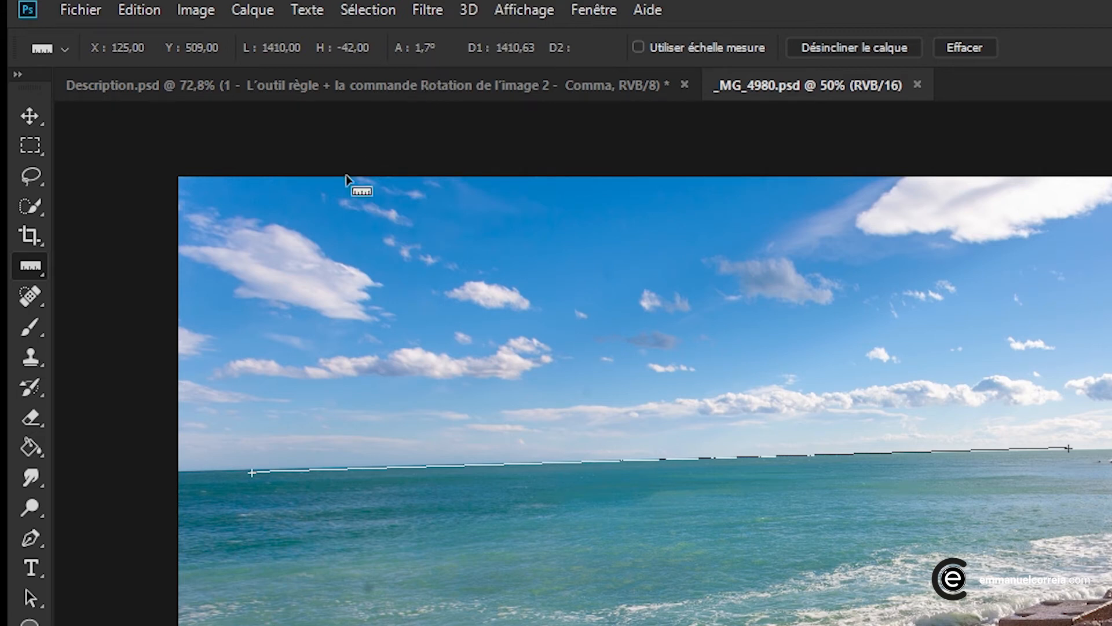
Rotate the canvas clockwise by the arbitrary angle of 1.71° taken from the ruler line
click(197, 12)
mouse_move(232, 228)
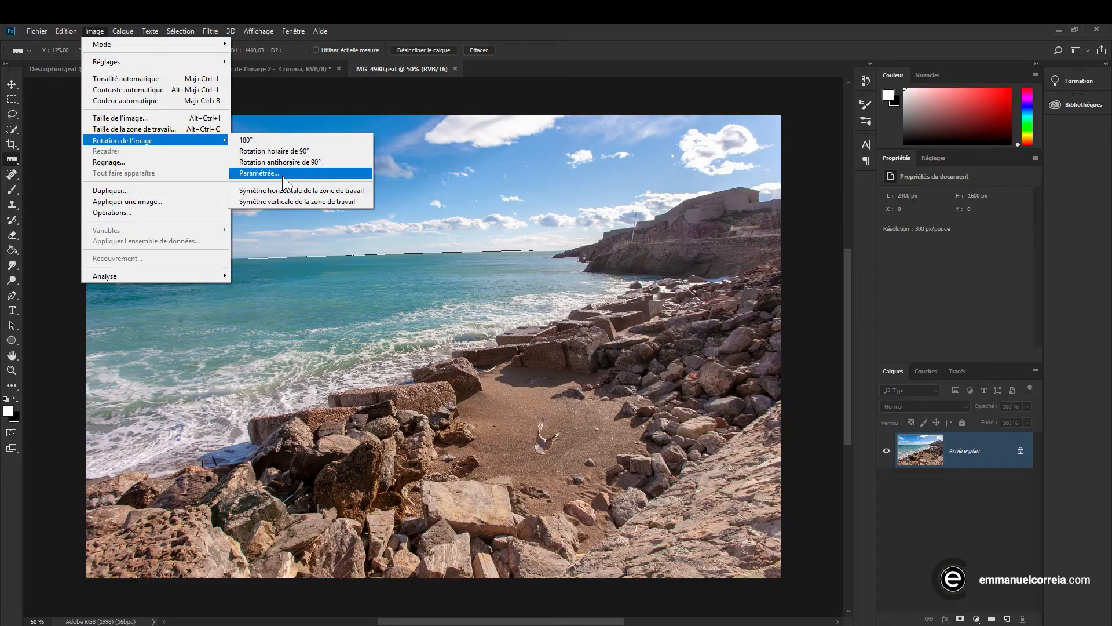
click(283, 174)
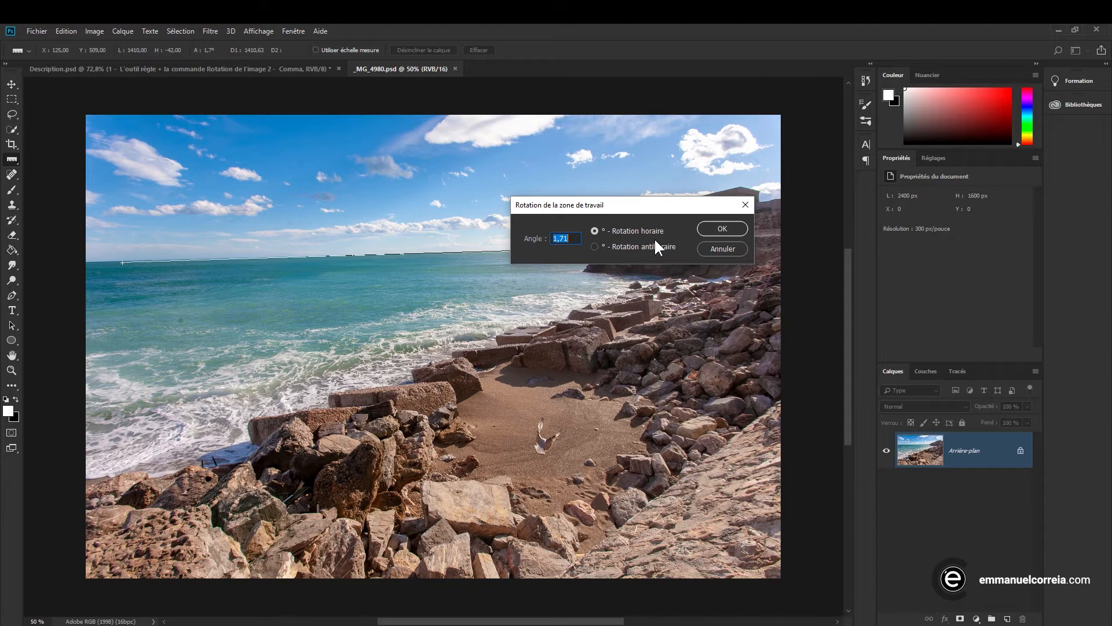
click(718, 231)
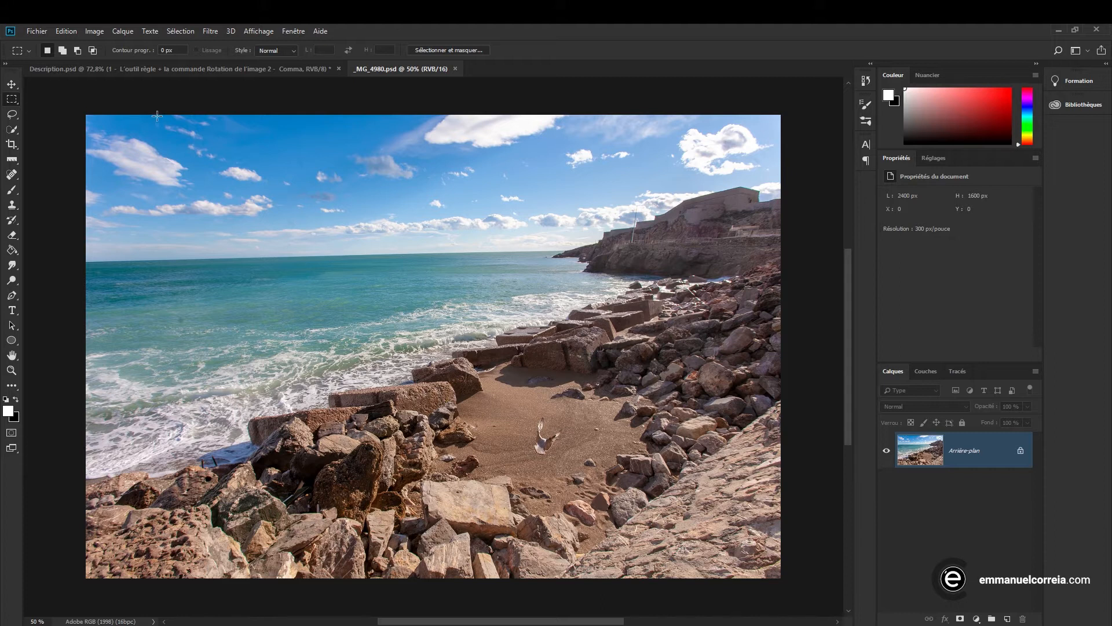
Unlock the background of the seaside photo so it becomes an editable layer
click(68, 31)
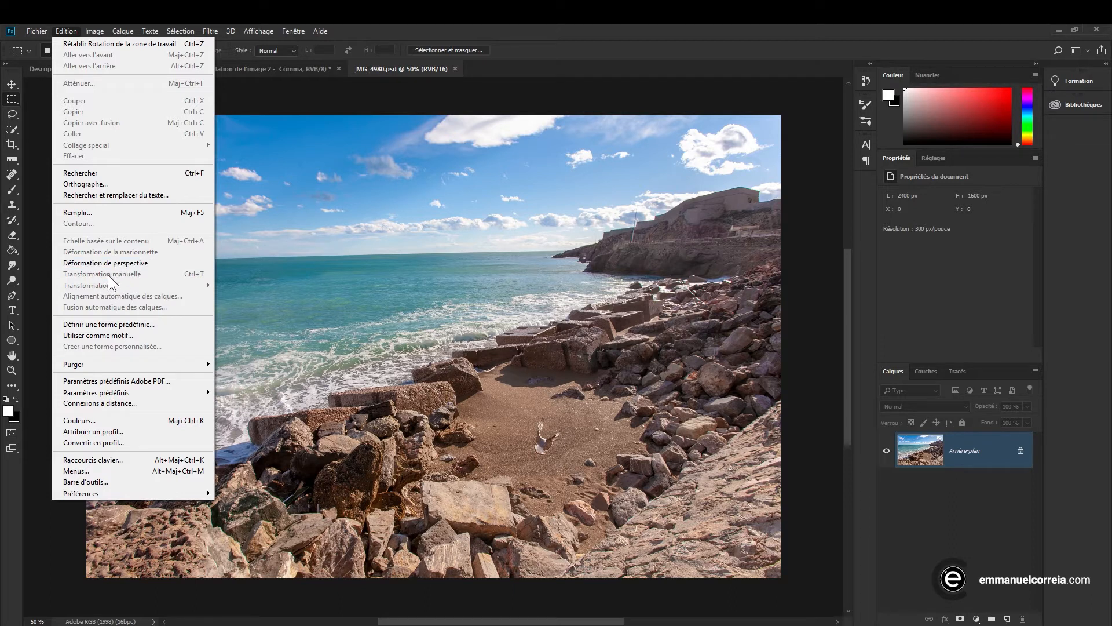
click(562, 27)
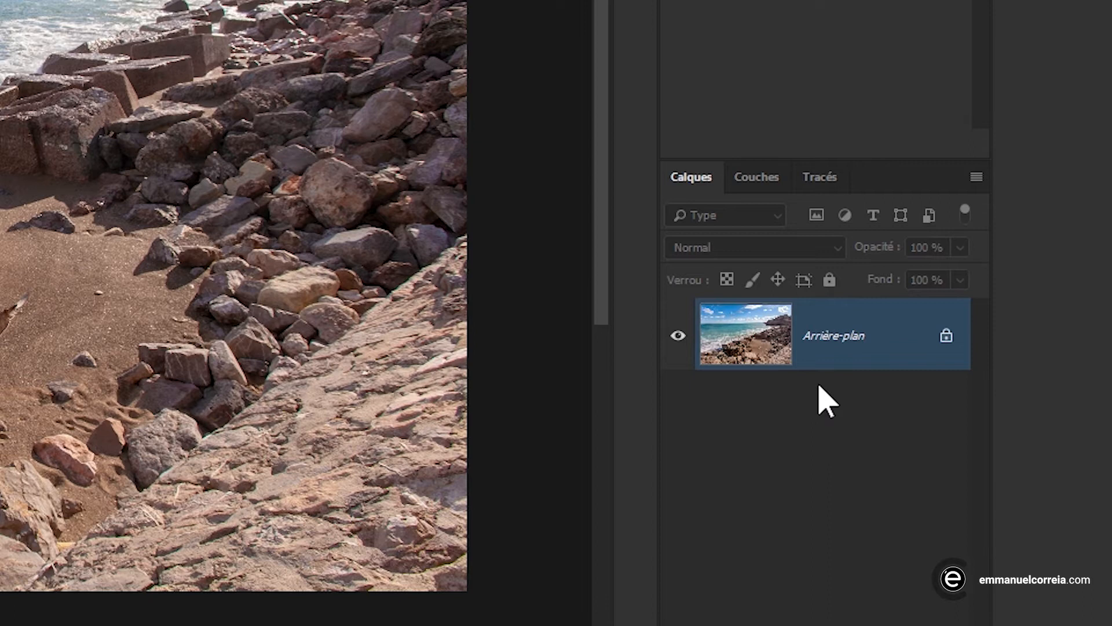
click(946, 336)
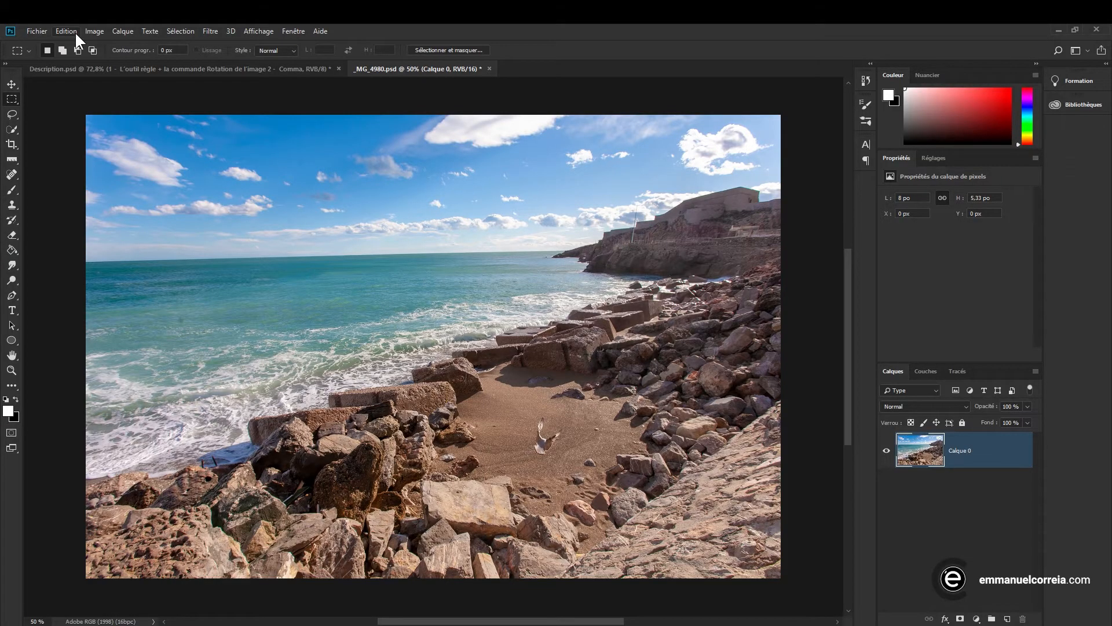
Try rotating the photo layer slightly clockwise with the Rotation transform, and undo that rotation
click(75, 31)
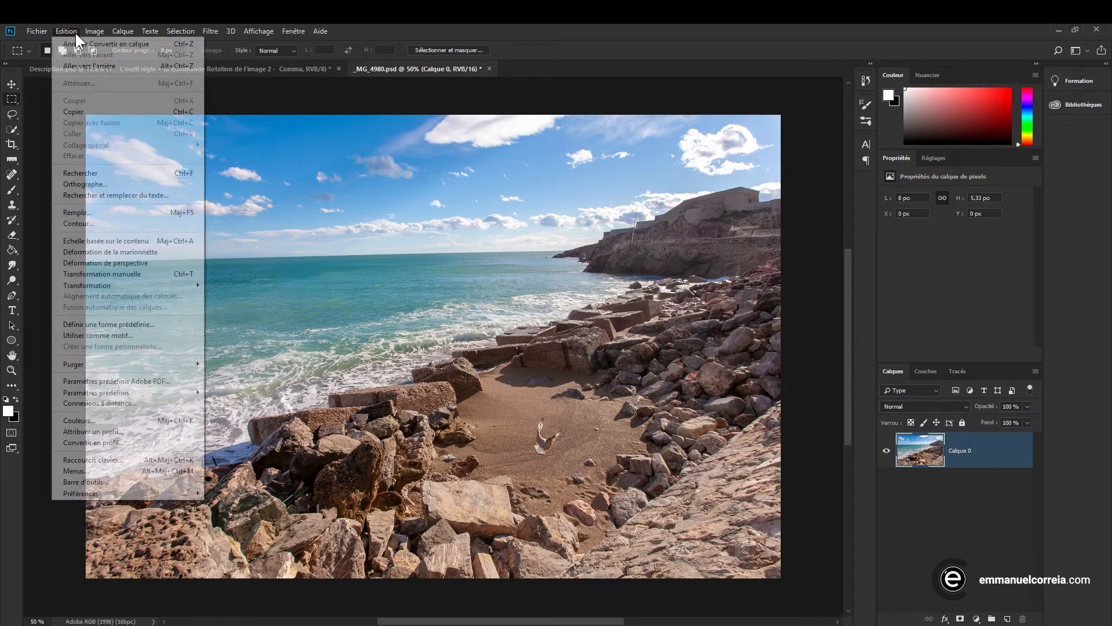
mouse_move(99, 285)
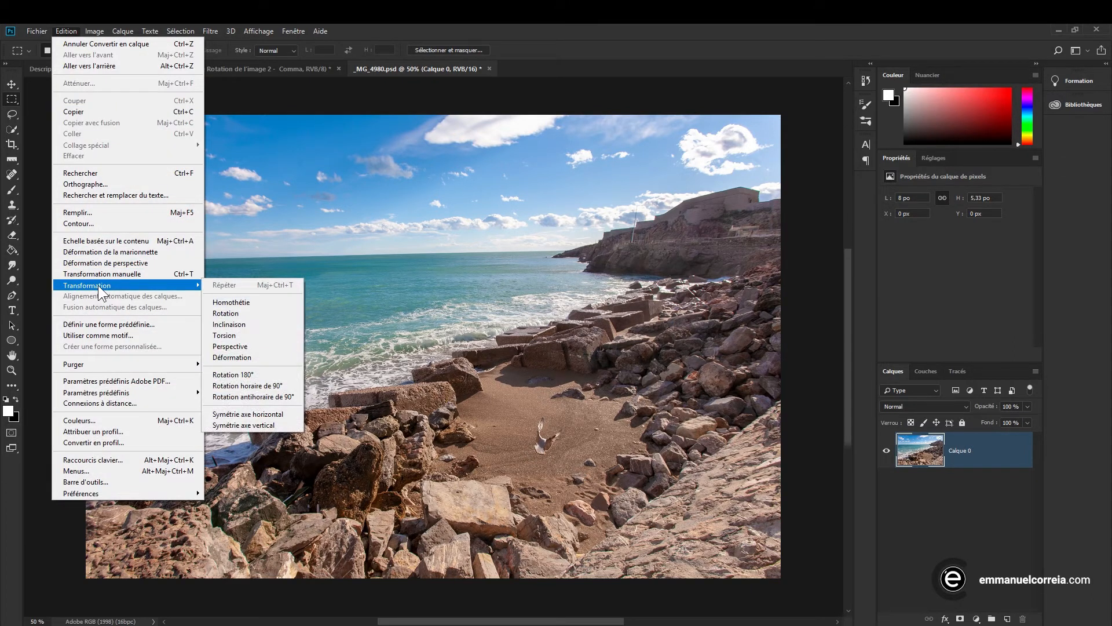
click(244, 315)
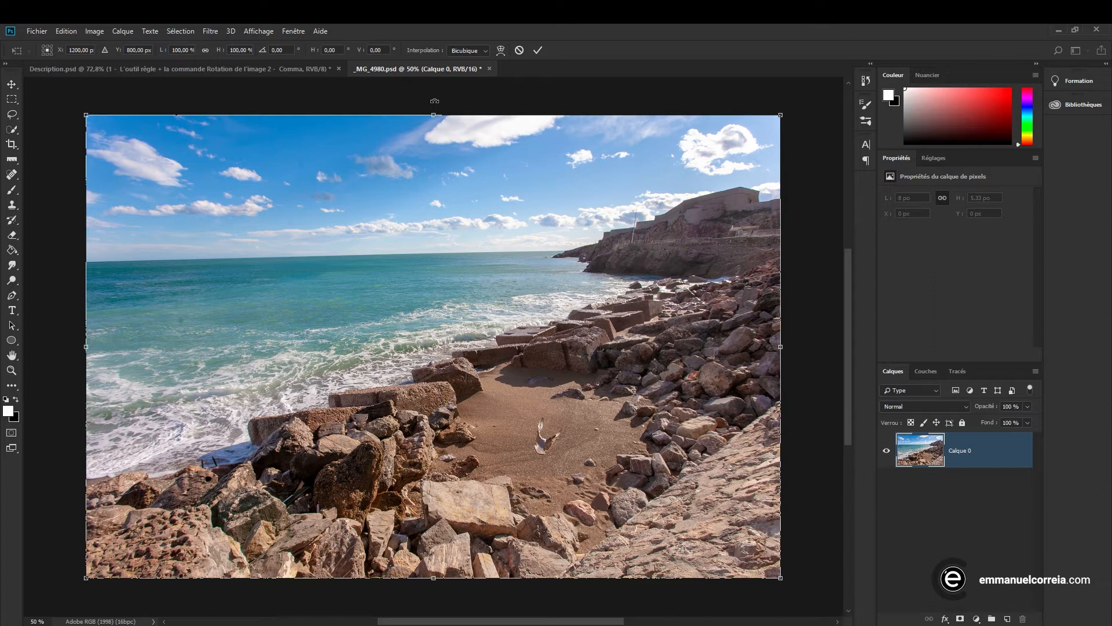
drag(434, 101, 446, 105)
key(ctrl+z)
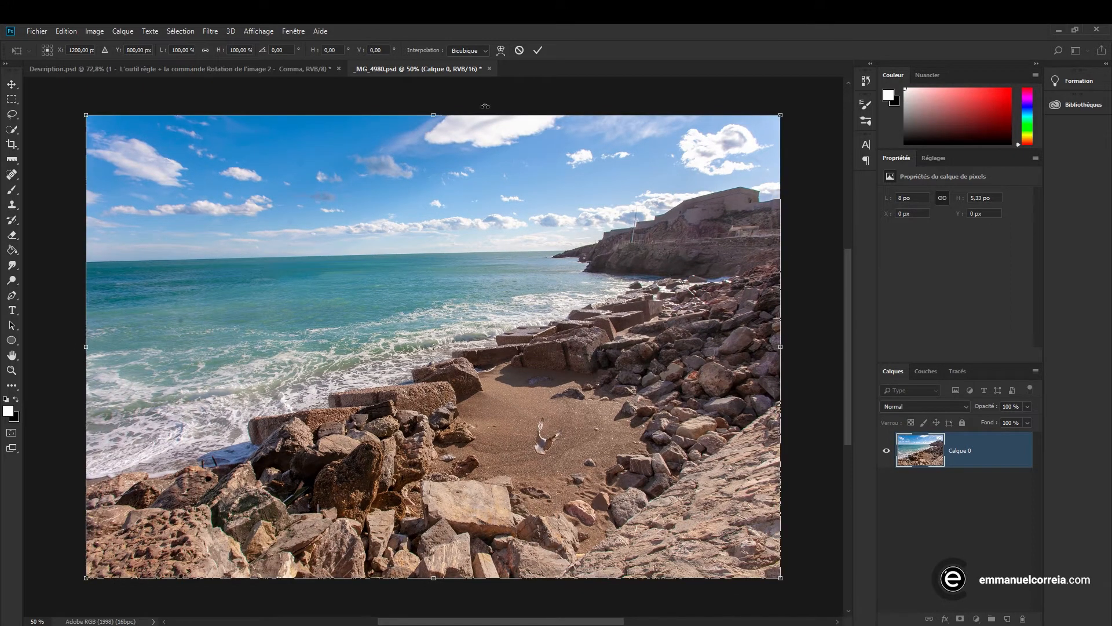
click(536, 51)
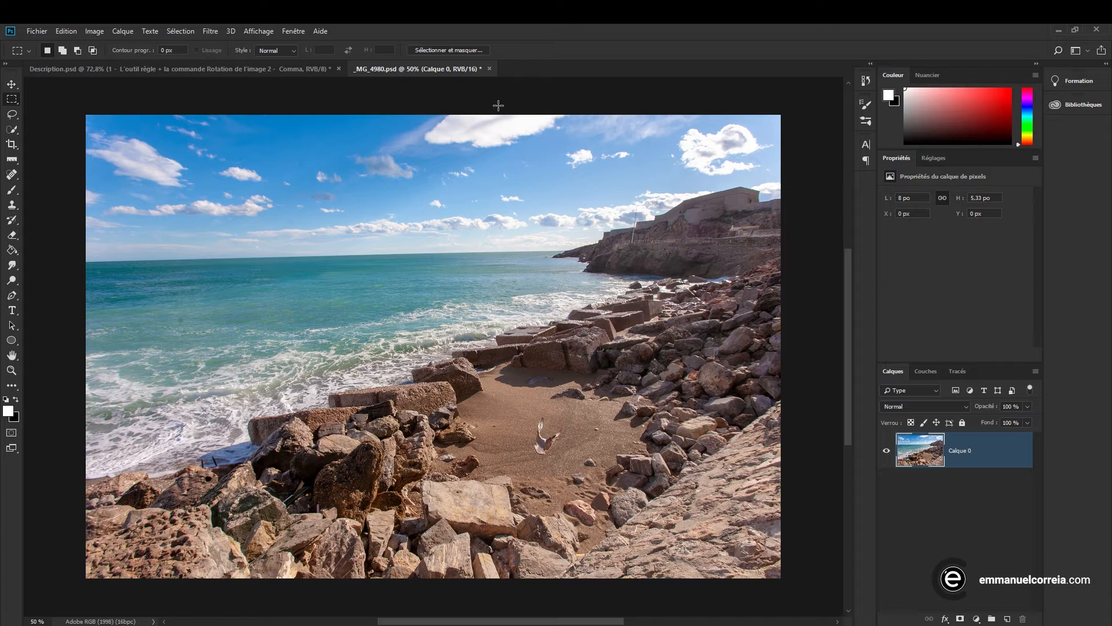
Show the rulers and place a horizontal guide at the level of the sea horizon
key(ctrl+r)
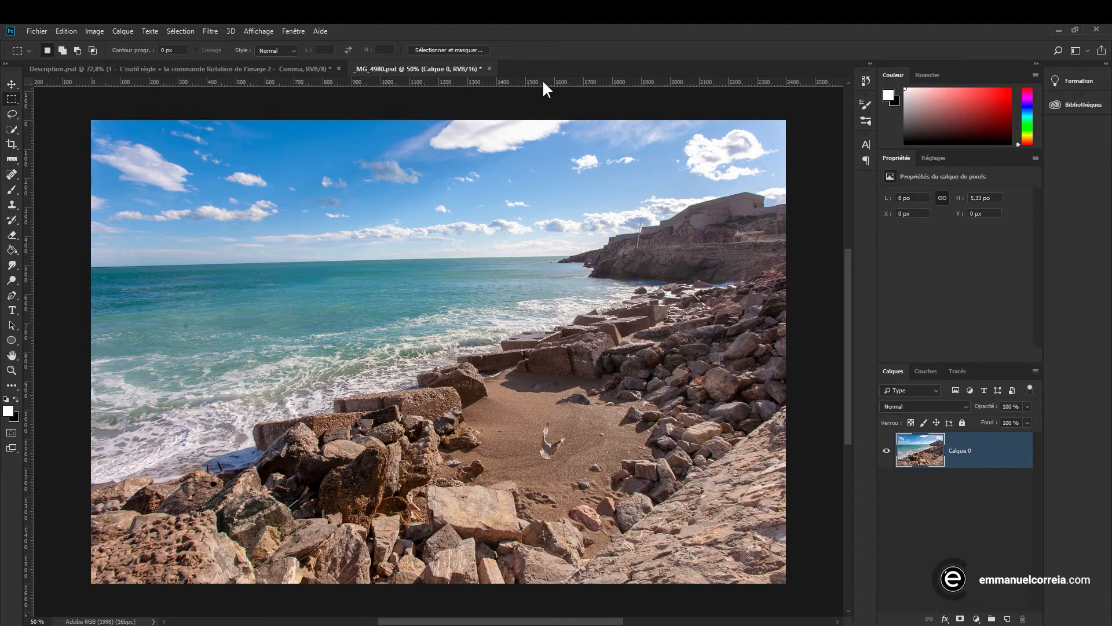
drag(544, 85, 529, 256)
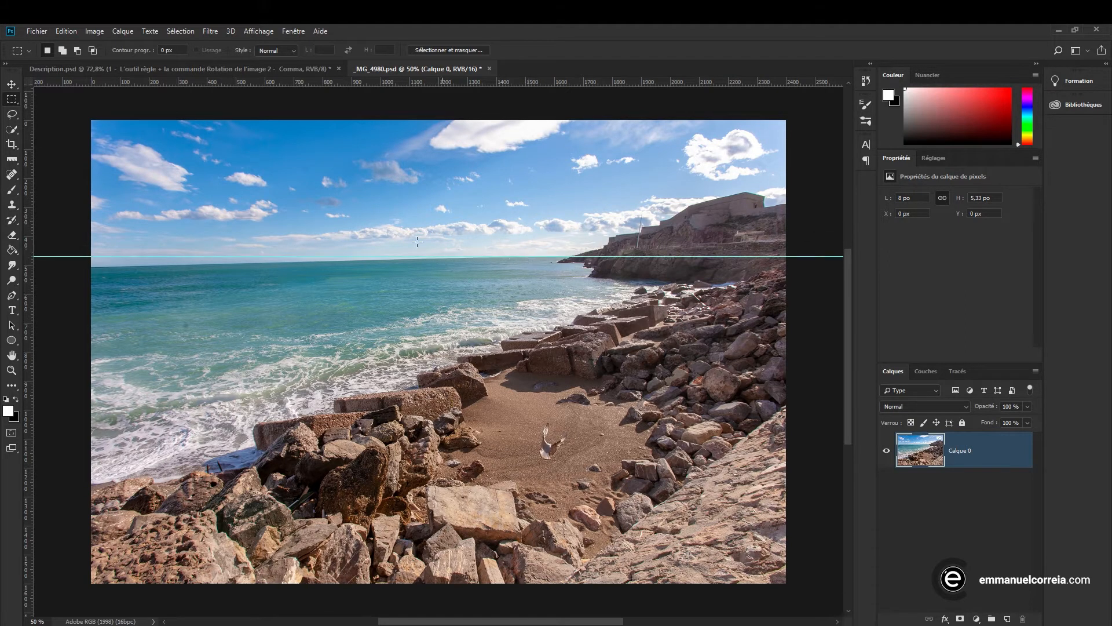
Rotate the photo layer 1.32° clockwise and shift it slightly so the horizon lines up with the guide
click(73, 31)
mouse_move(114, 286)
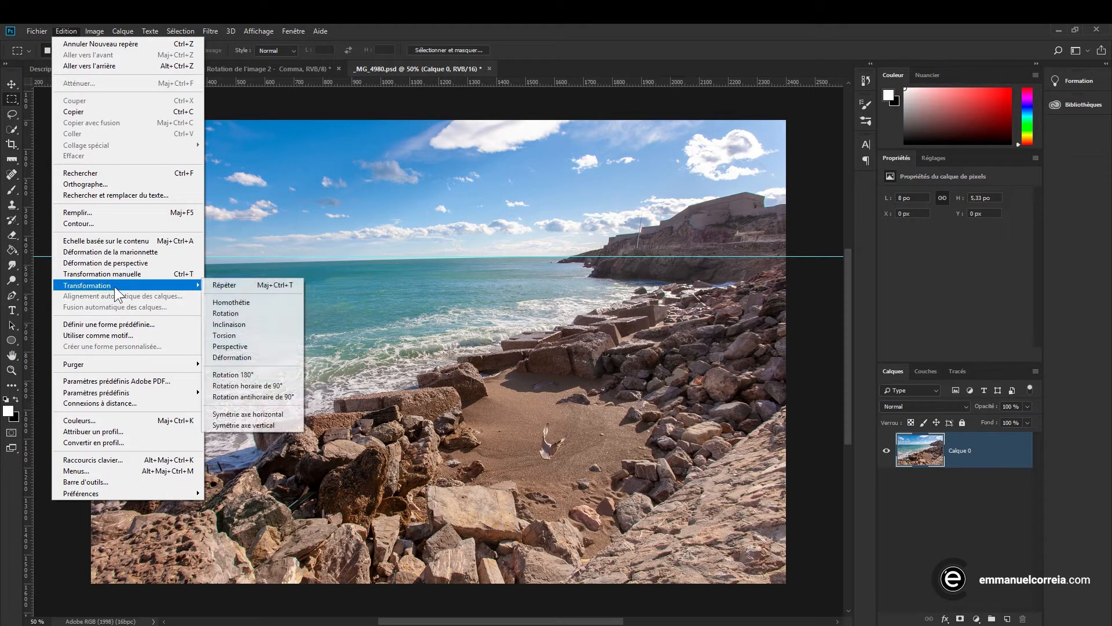
click(238, 310)
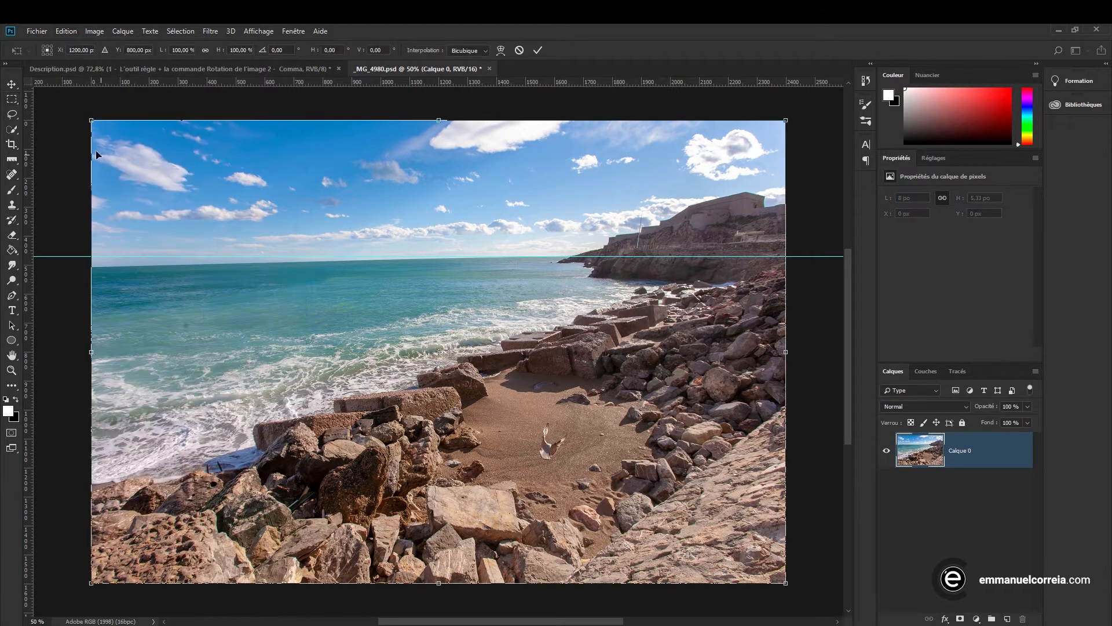
drag(80, 114, 99, 115)
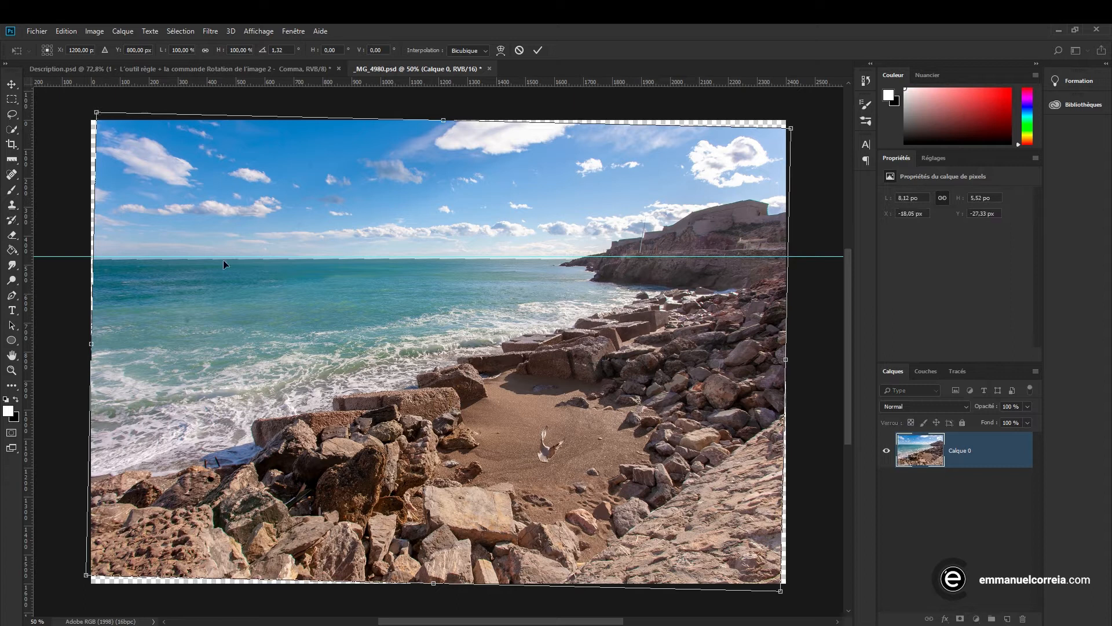
drag(276, 342, 280, 339)
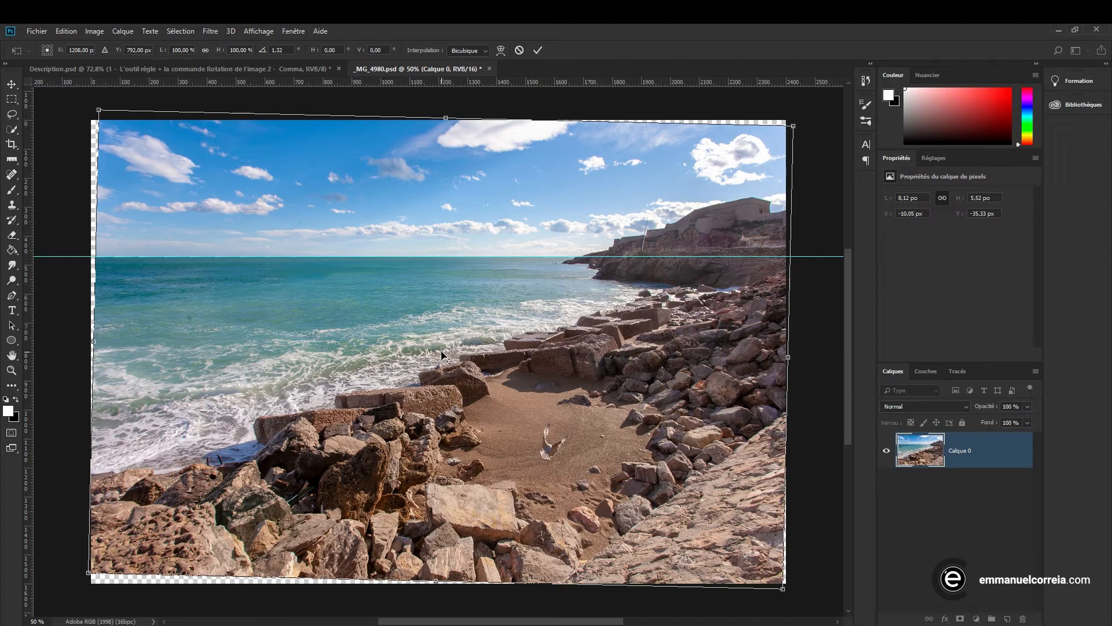
Move the pivot to where the horizon meets the headland, rotate the layer to 1.47°, and undo the applied transform
drag(443, 354, 573, 261)
drag(99, 103, 116, 107)
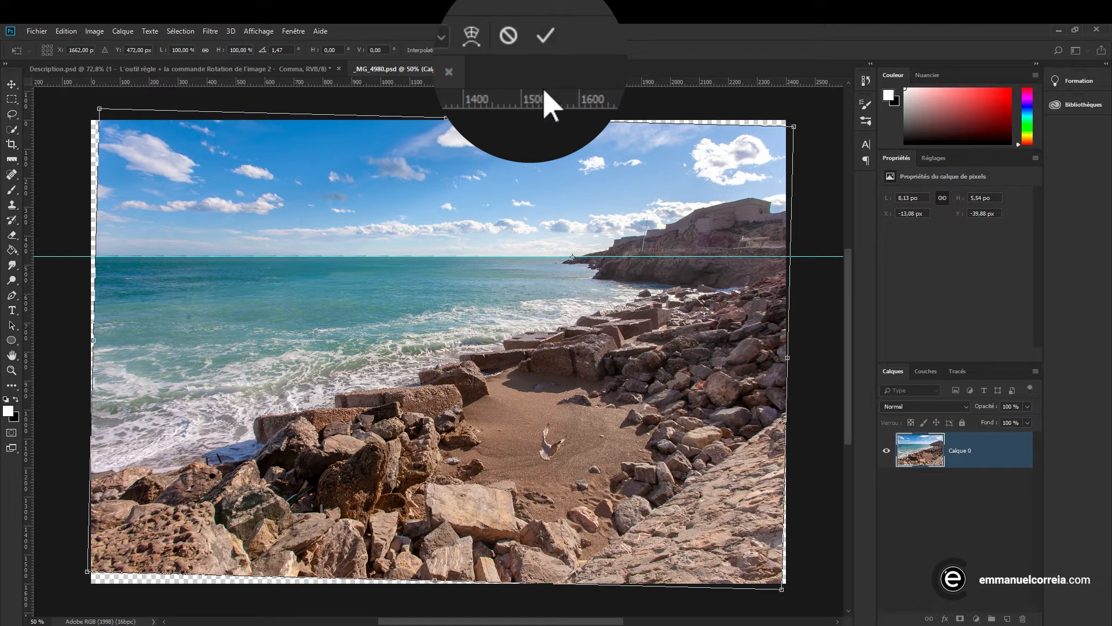
click(533, 49)
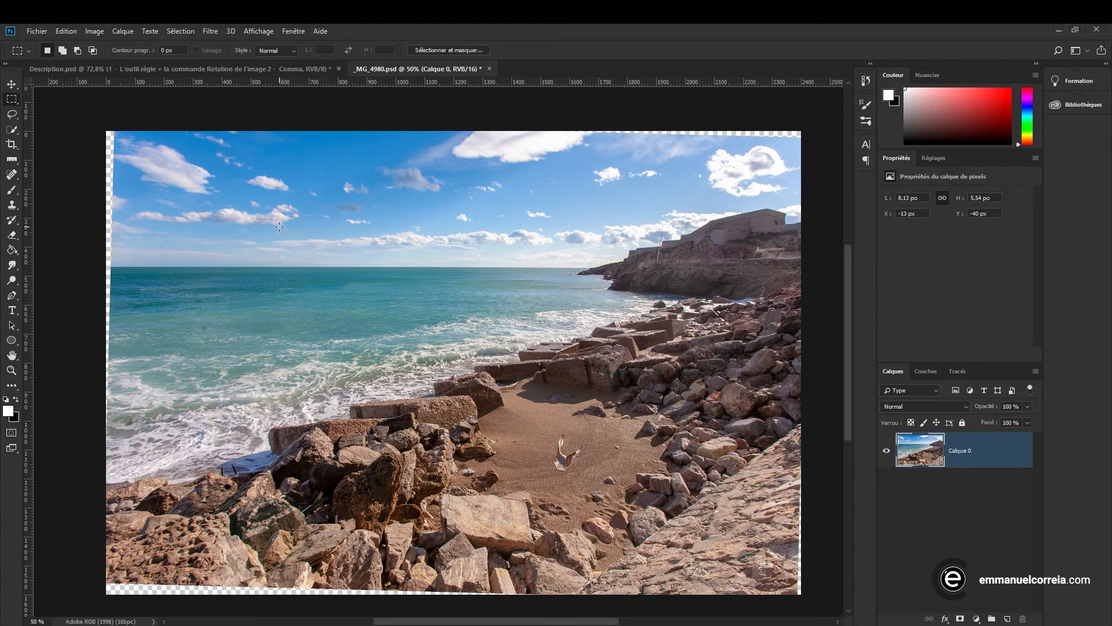
key(ctrl+z)
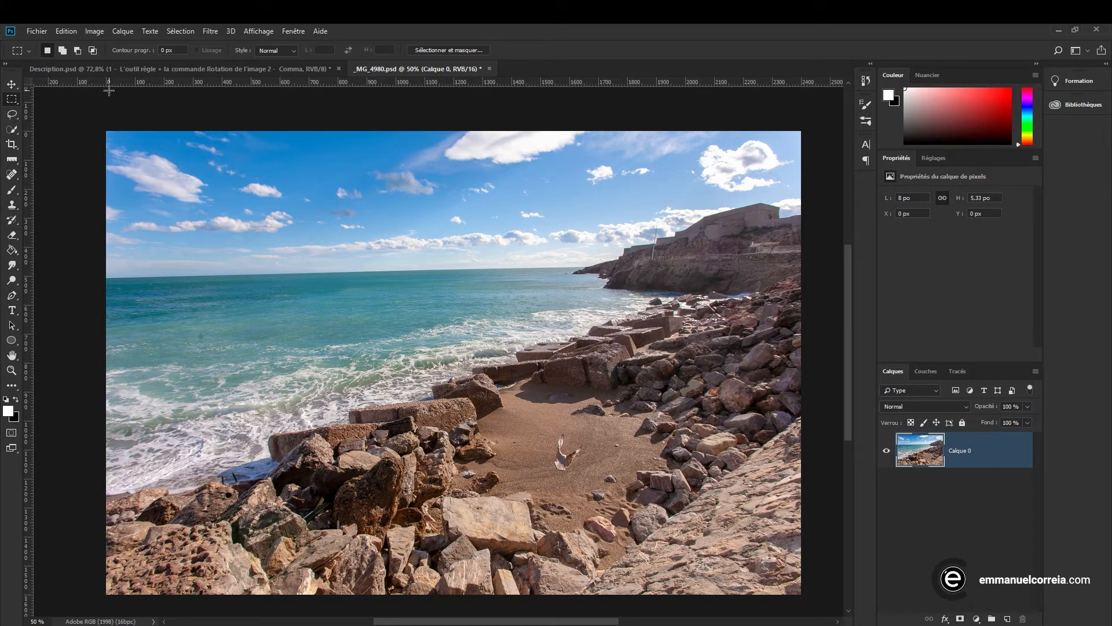
Try a Free Transform that scales the layer to 100.39% and rotates it 0.76° clockwise around a pivot on the horizon
click(71, 33)
key(ctrl+t)
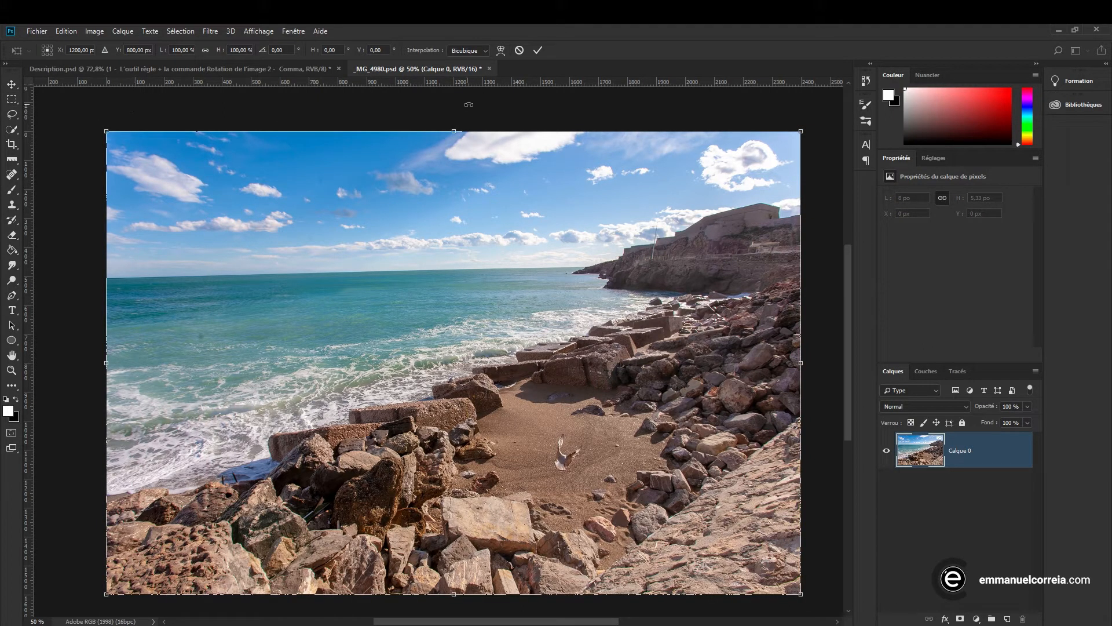
mouse_move(102, 121)
mouse_down()
mouse_move(154, 92)
mouse_move(120, 114)
mouse_move(149, 92)
mouse_move(111, 138)
mouse_up()
drag(452, 375, 582, 262)
drag(94, 113, 70, 168)
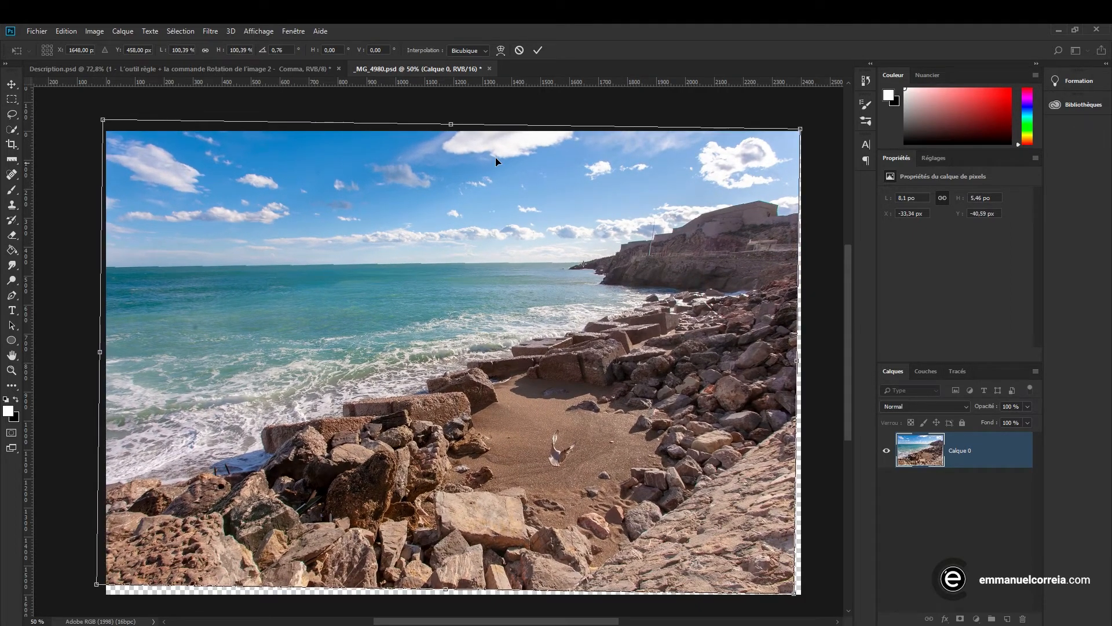
click(519, 50)
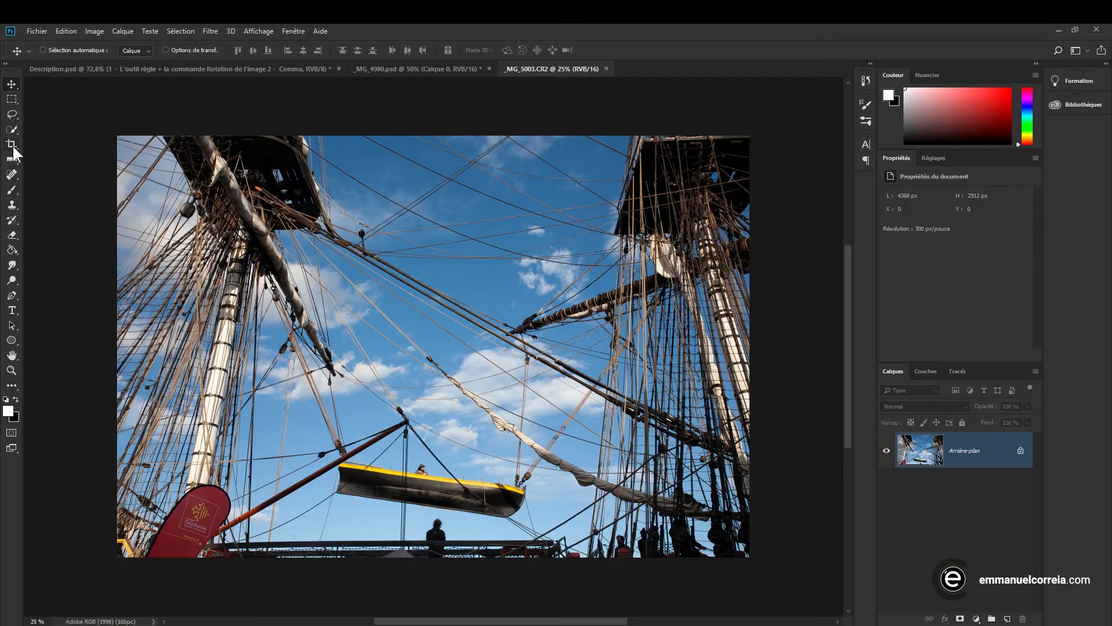
Straighten the ship rigging photo with the Crop tool by tracing a line along the suspended boat's hull
click(11, 142)
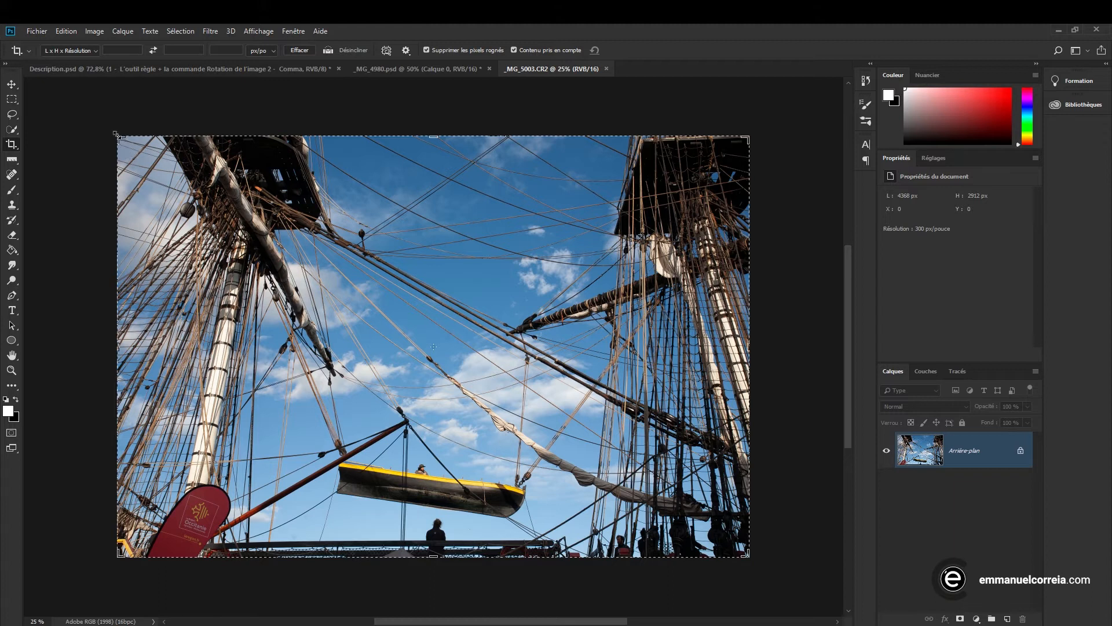
click(116, 134)
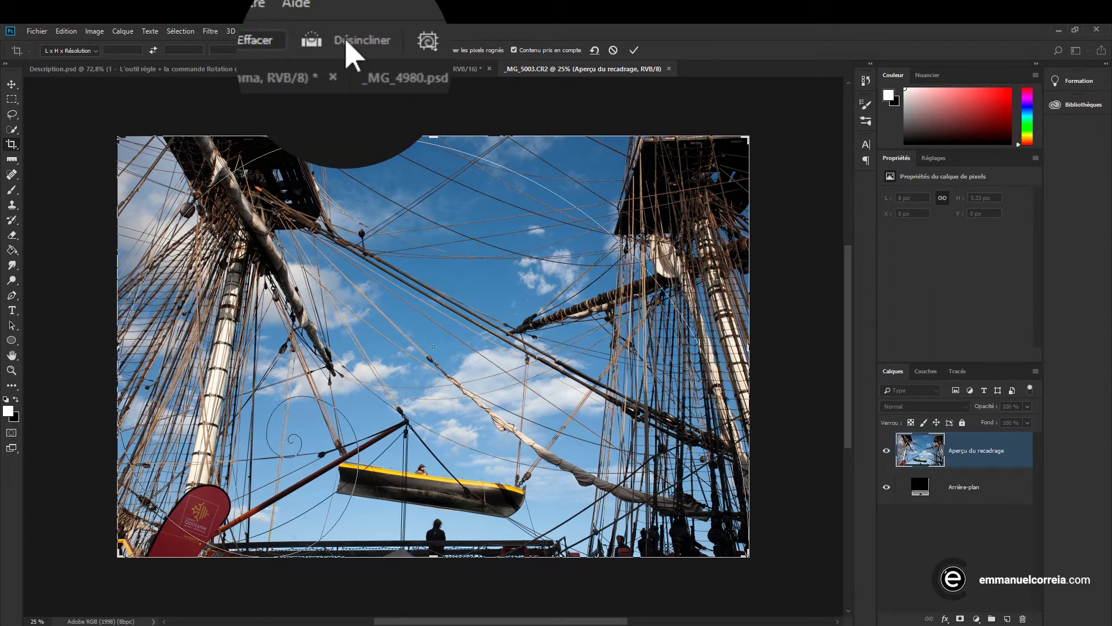
click(328, 51)
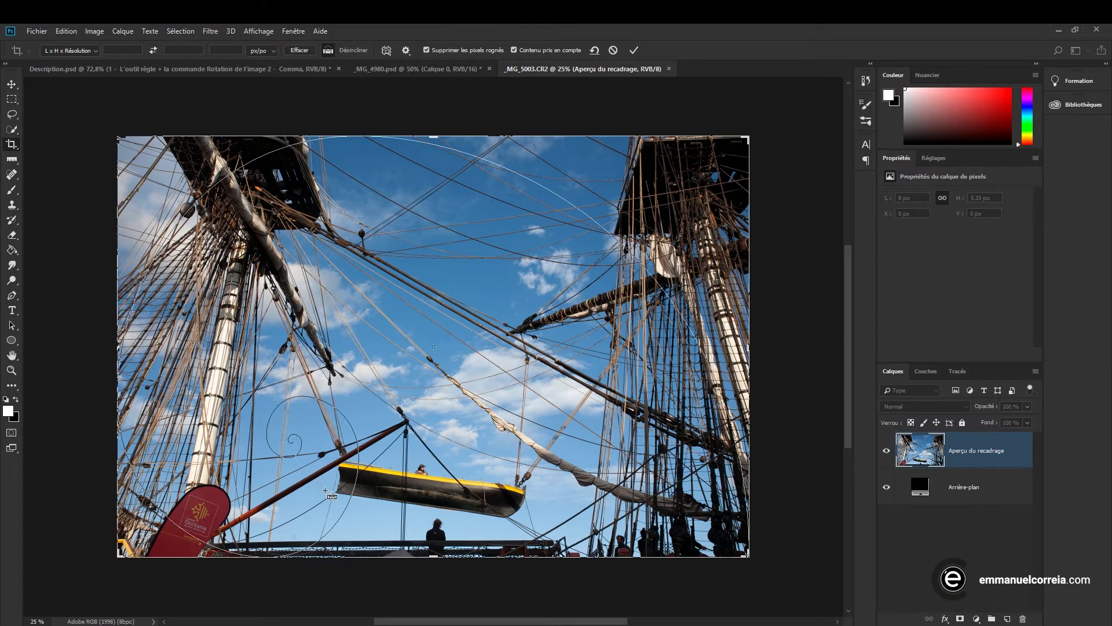
drag(336, 493, 507, 518)
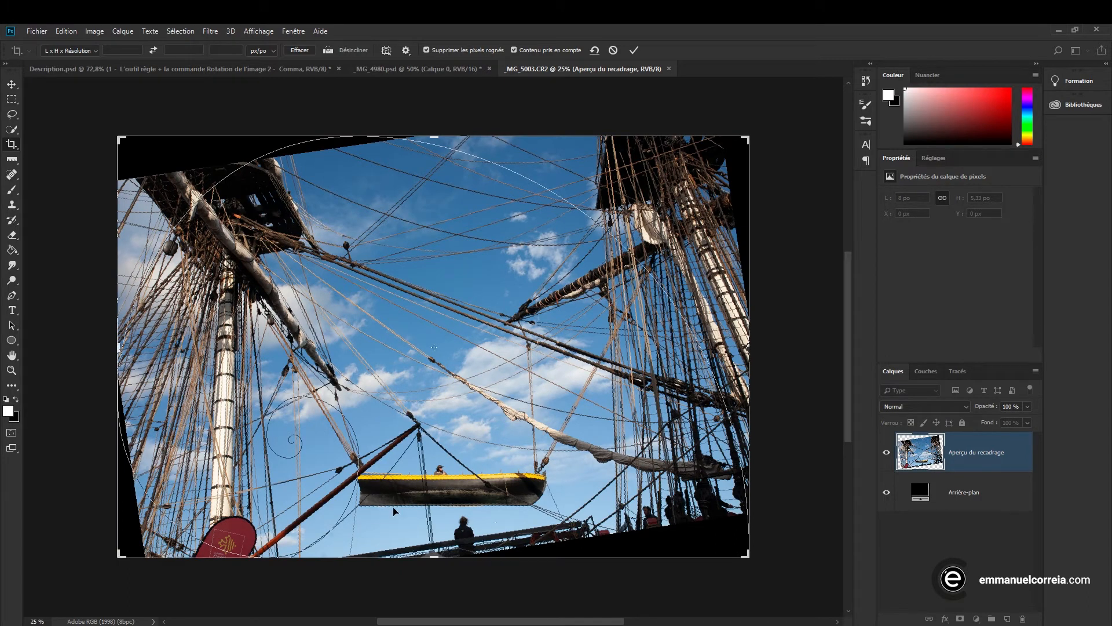
Shrink the crop frame and reposition the image inside it to exclude the empty corners, and apply the crop
drag(747, 556, 745, 551)
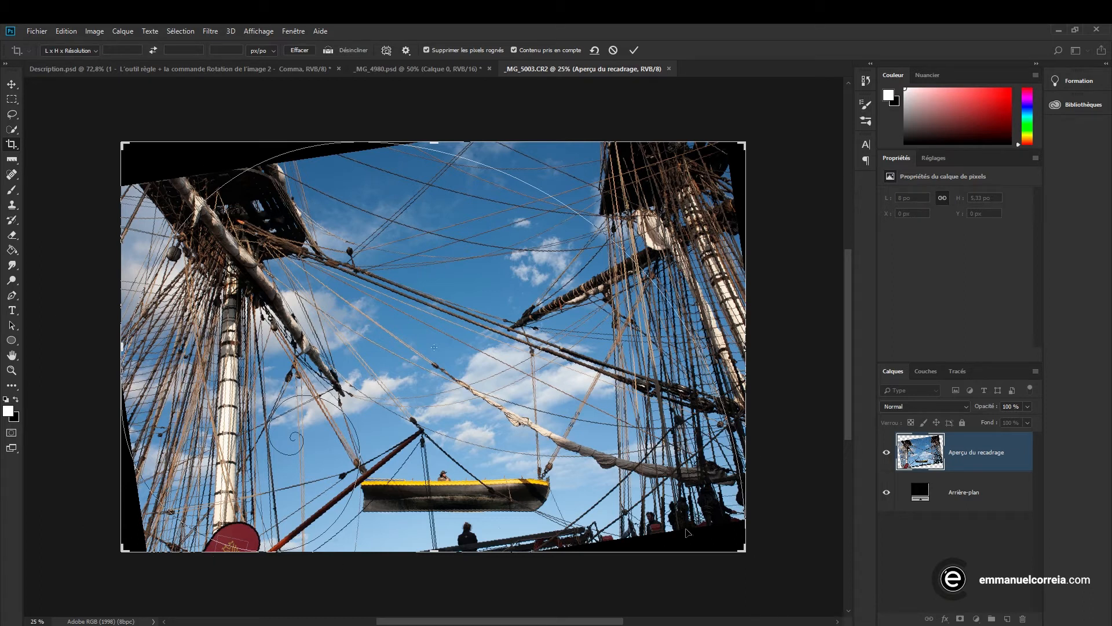
drag(742, 552, 722, 532)
drag(555, 416, 507, 415)
drag(138, 158, 172, 206)
drag(475, 308, 516, 311)
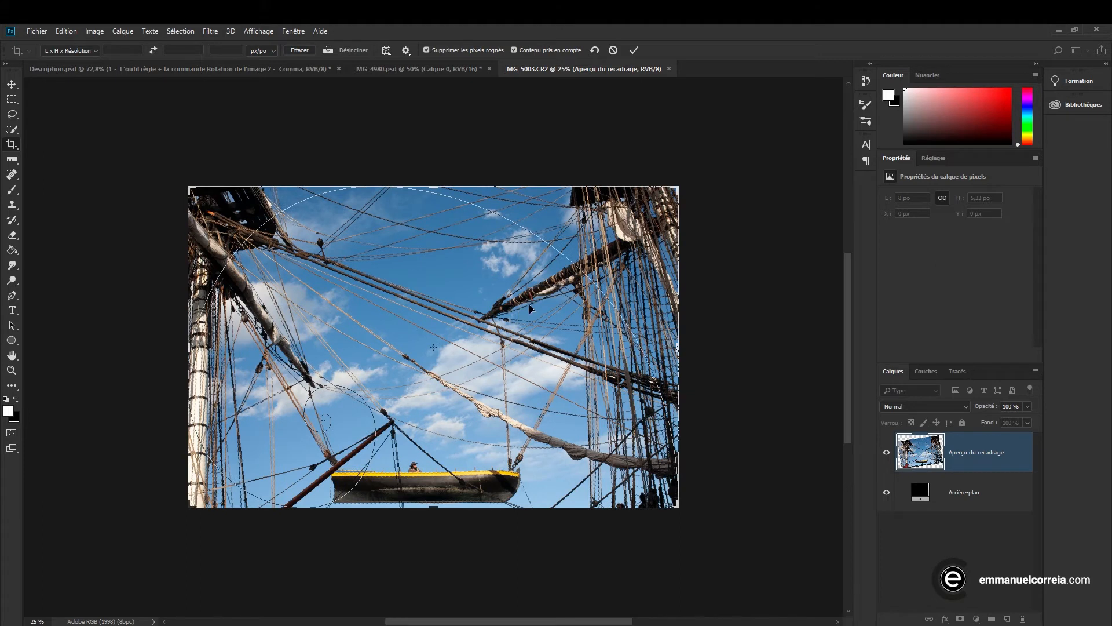
click(634, 50)
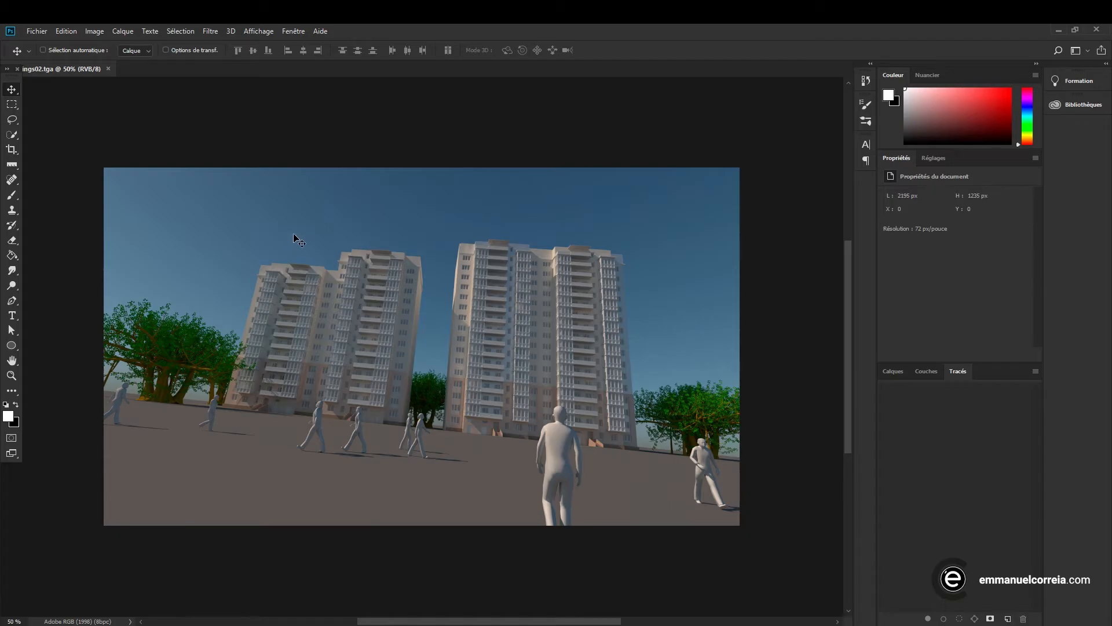
Open the buildings image in the Camera Raw filter, apply the Auto Upright correction in the Transform tool, and show the grid
click(211, 31)
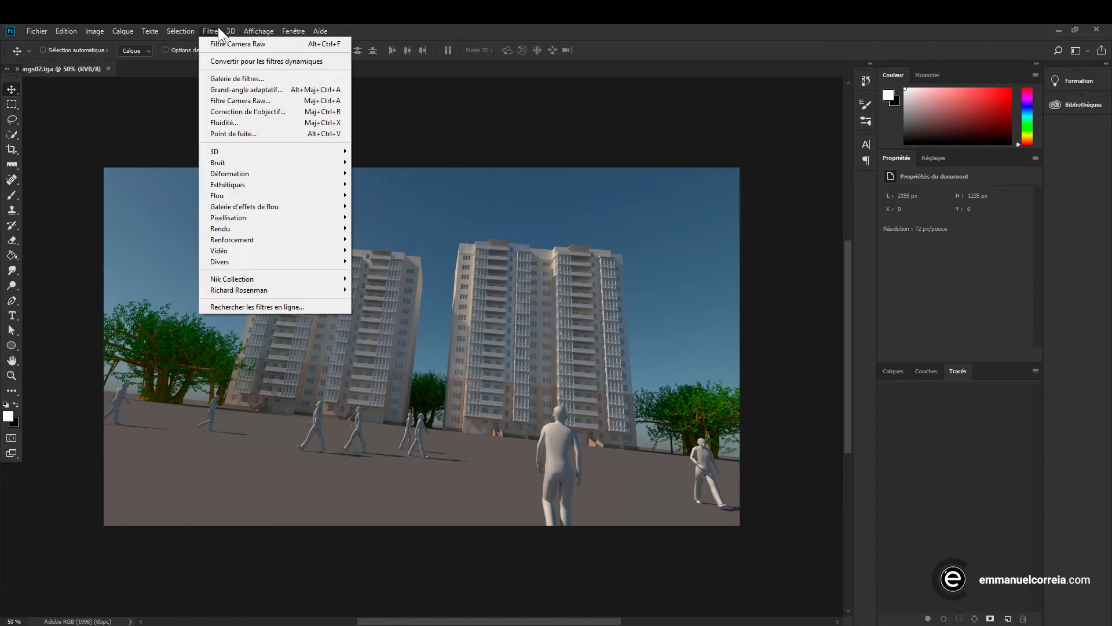
click(241, 100)
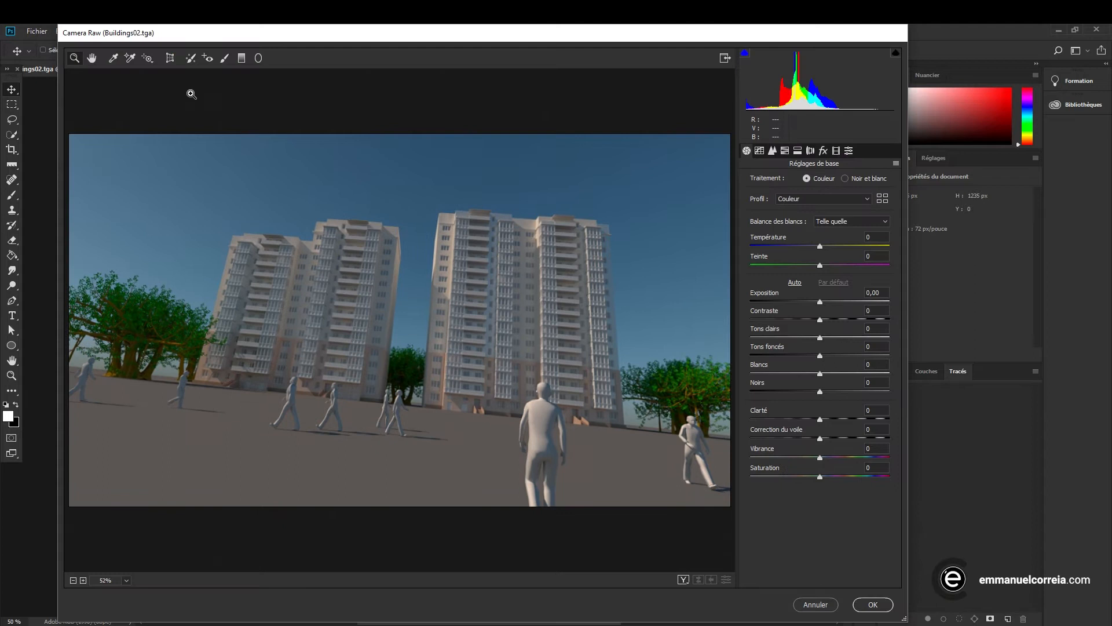
click(170, 58)
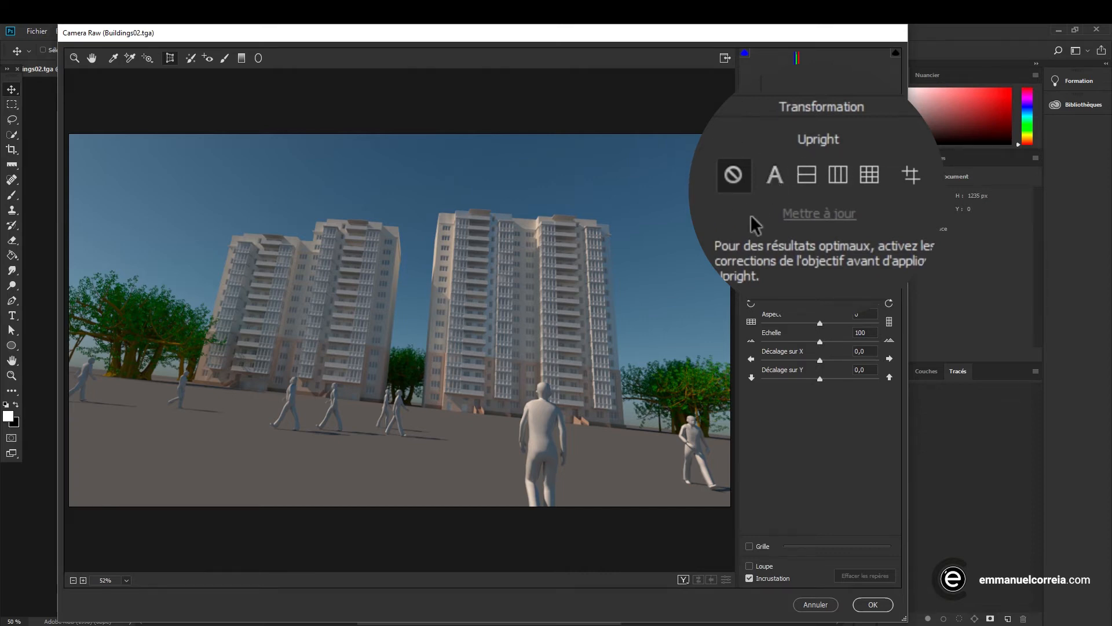
click(797, 186)
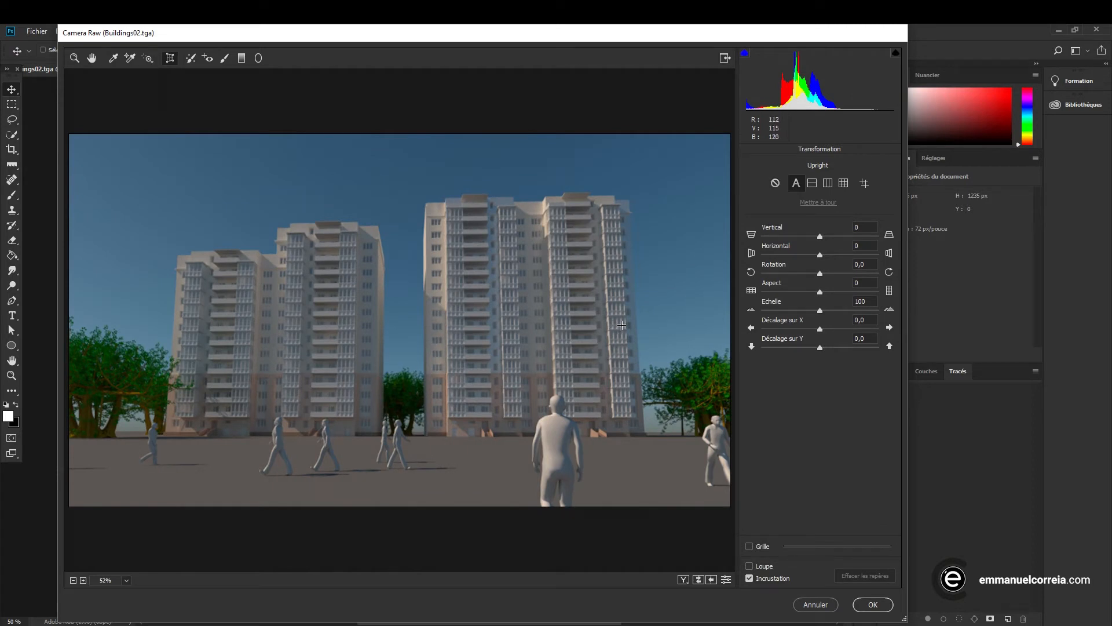
click(749, 546)
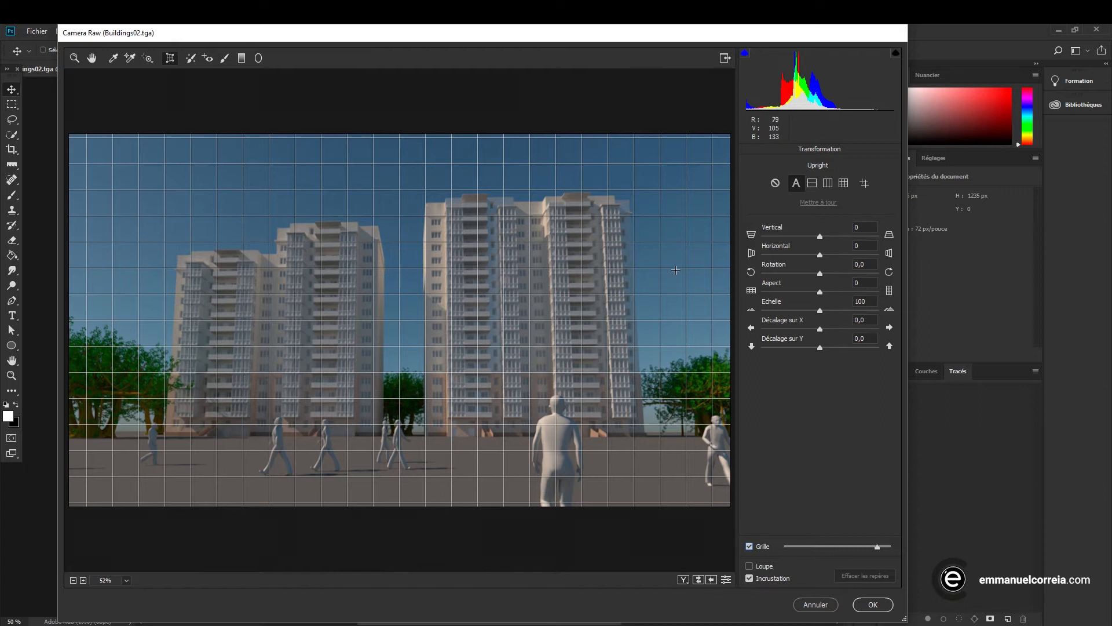
Set the Vertical transform to -17 and the Scale to 106 to fill the transparent corner
click(822, 220)
drag(820, 236, 810, 238)
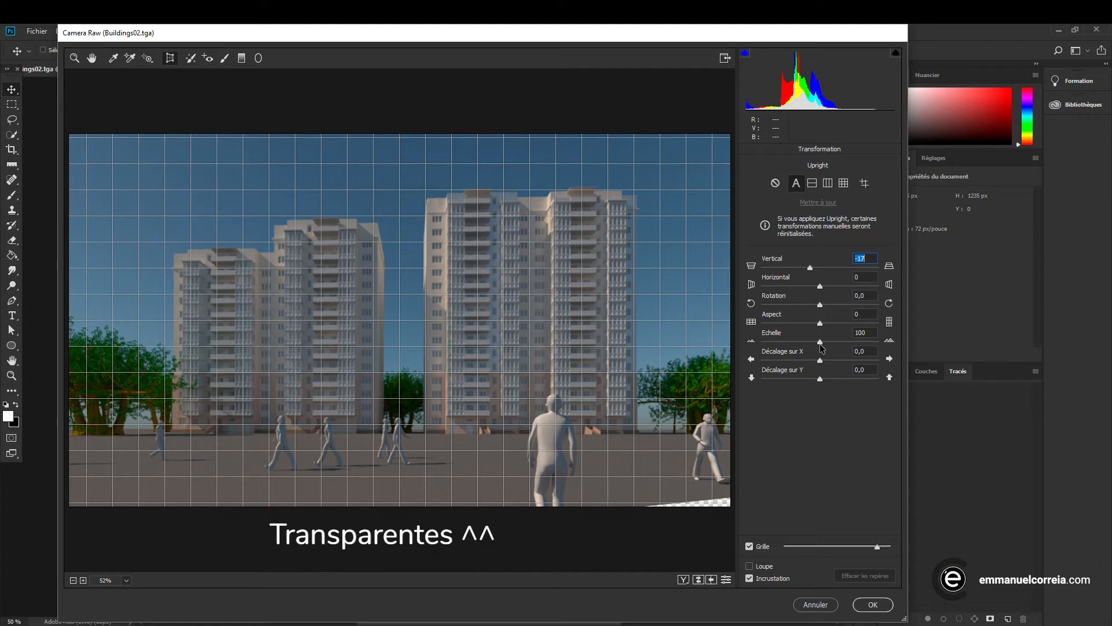
drag(820, 344, 827, 344)
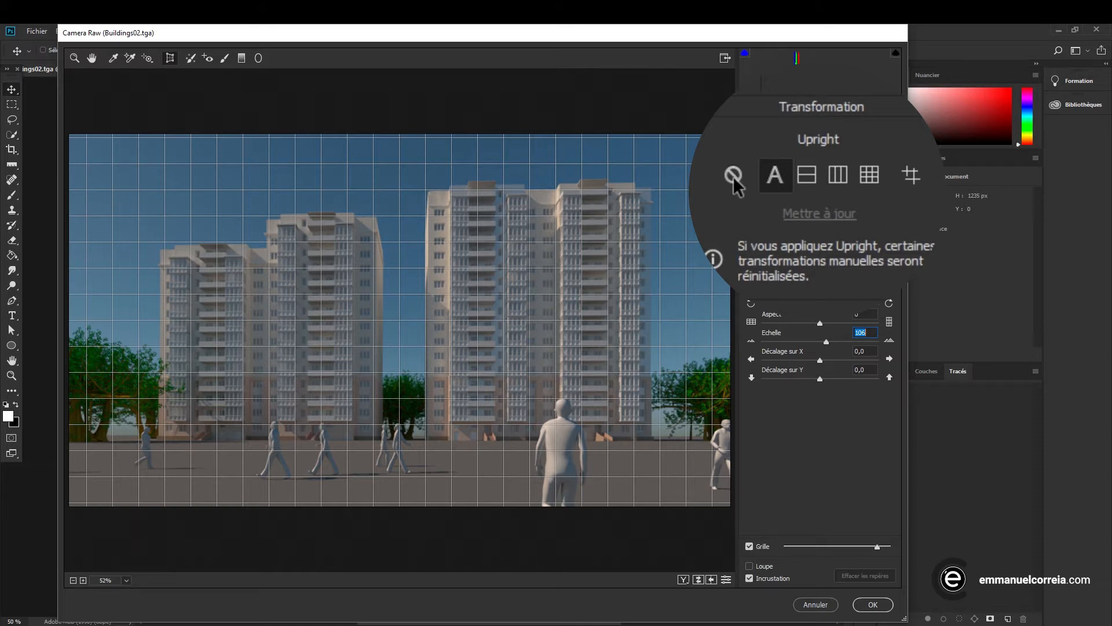
Turn off Auto Upright, hide the grid, and try the Level correction on the buildings image
click(733, 177)
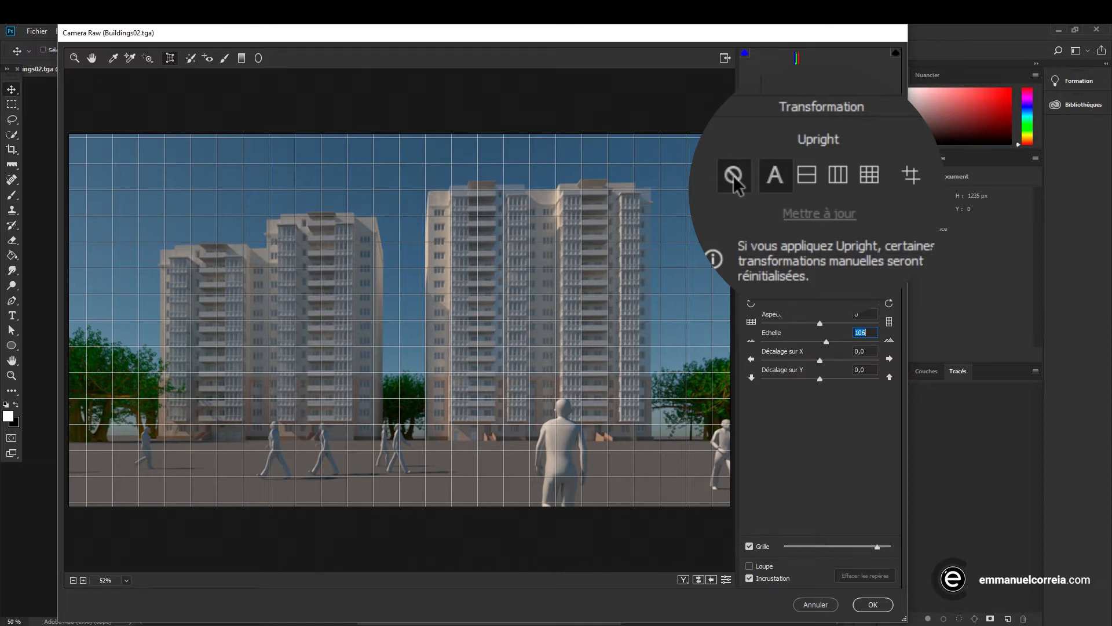
click(750, 546)
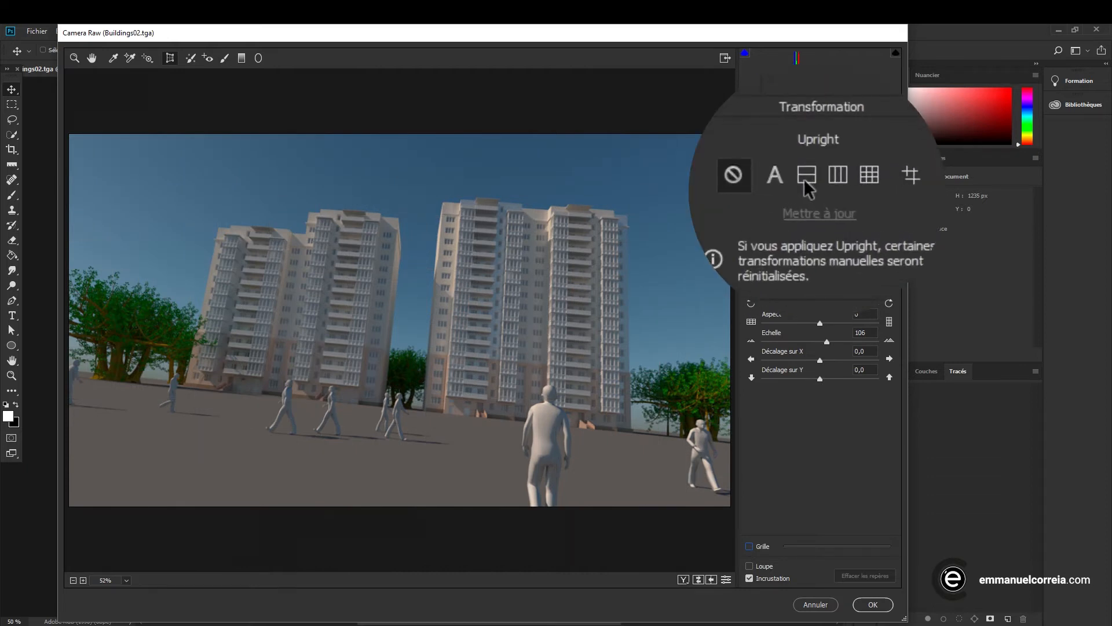
click(812, 185)
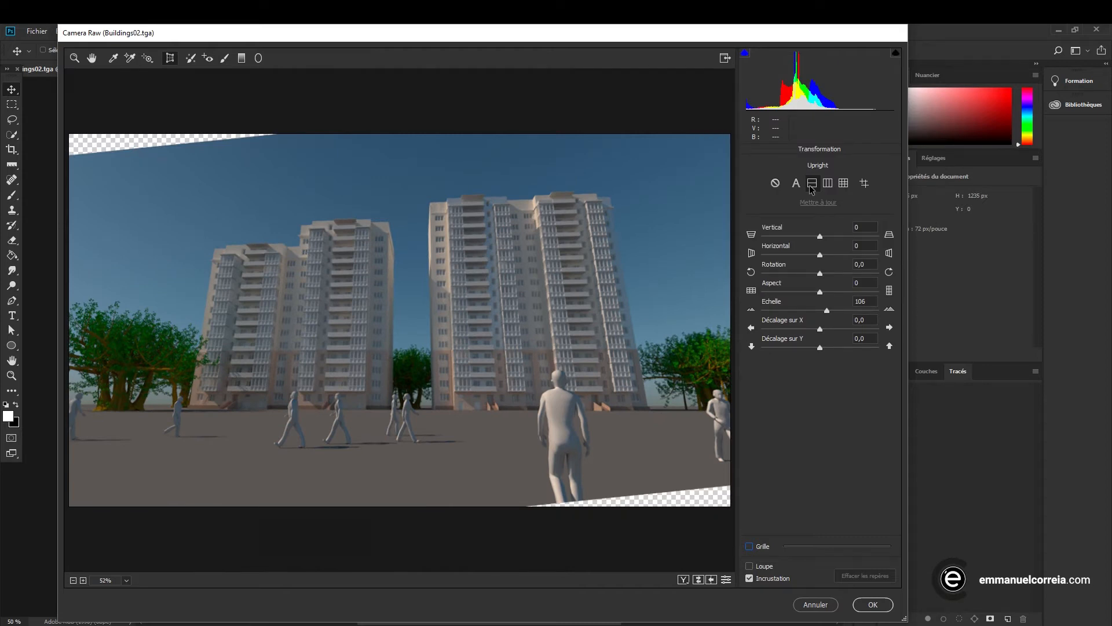
click(775, 183)
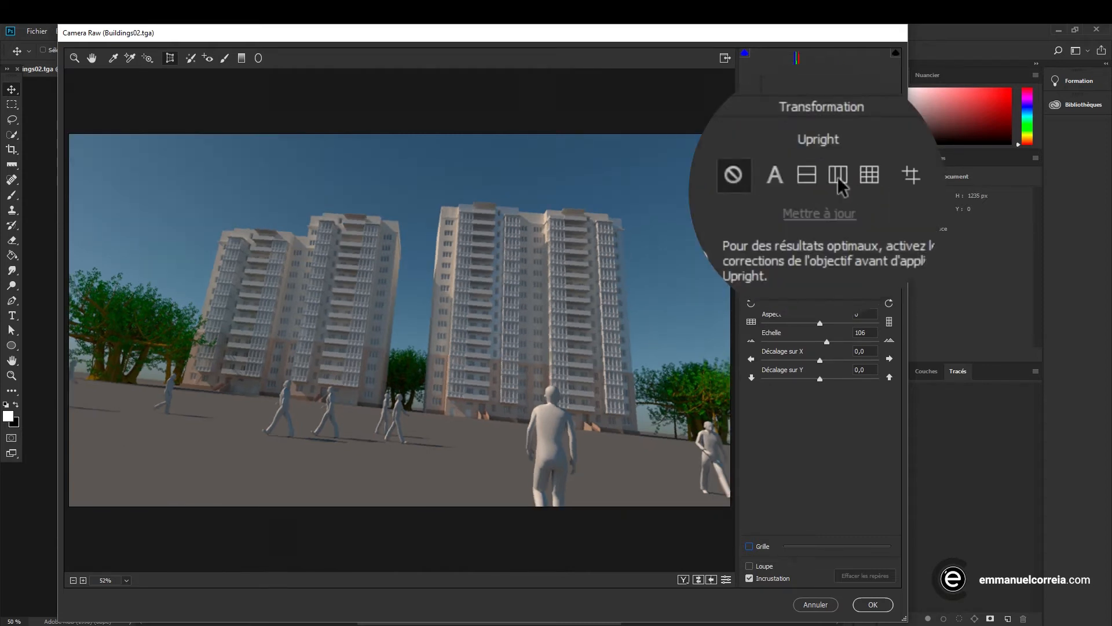
Try the Vertical and Full Upright corrections on the buildings image, and turn Upright off
click(828, 183)
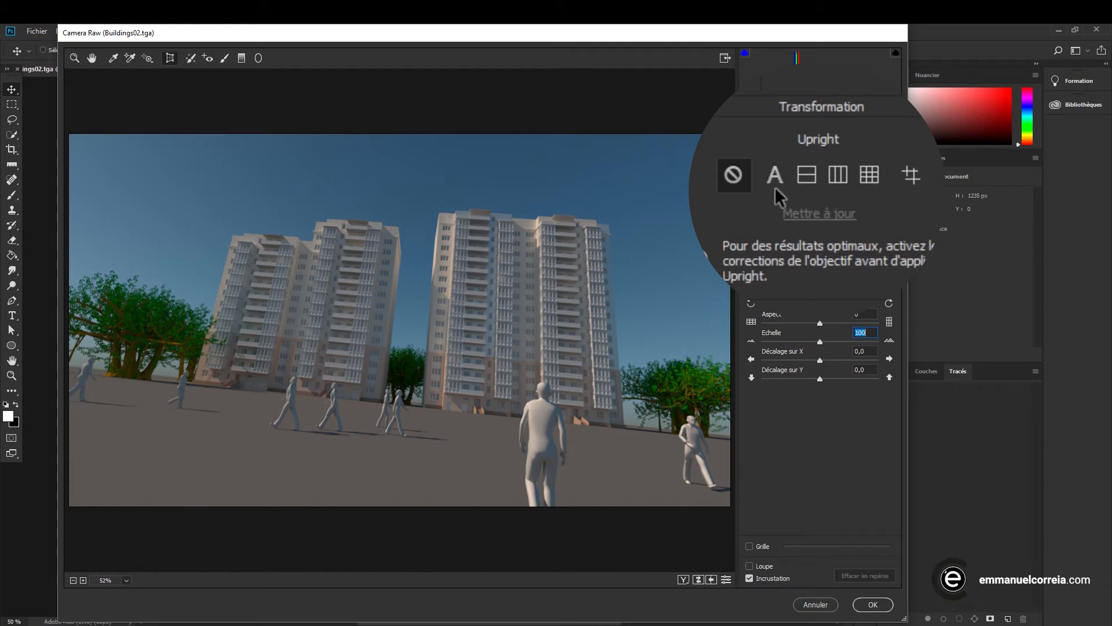
click(870, 176)
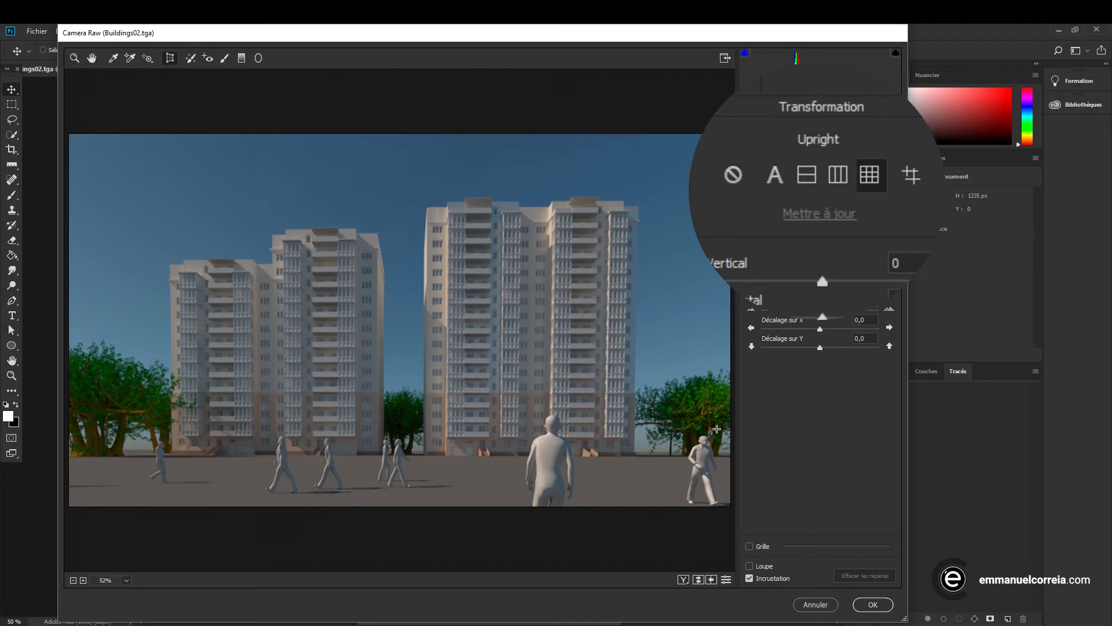
click(775, 183)
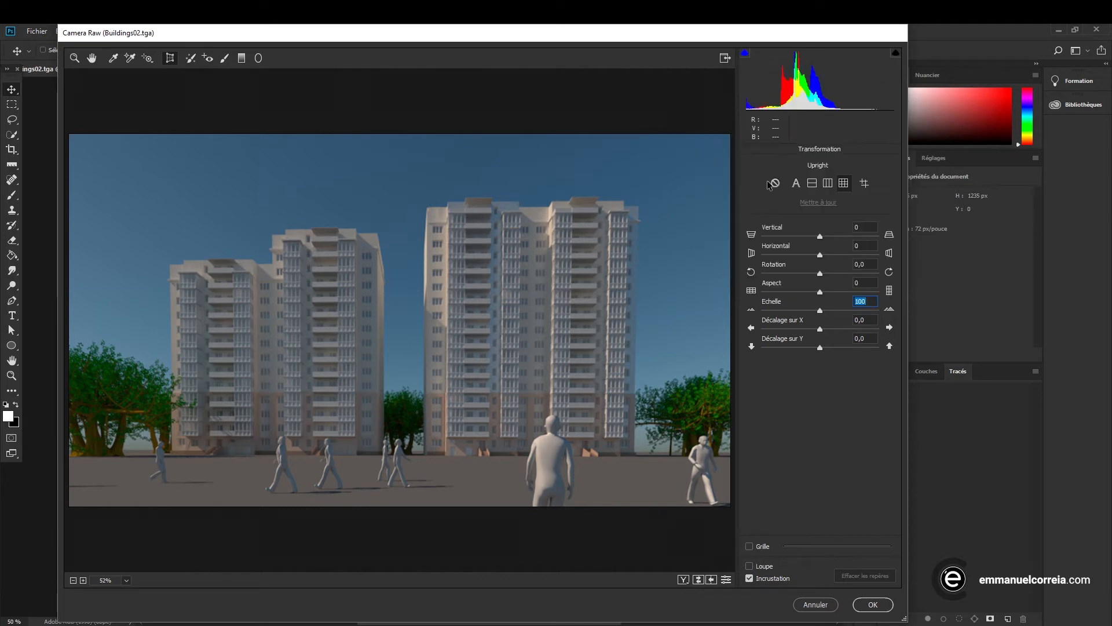
Apply Guided Upright with vertical guides along both towers' outer right edges and a horizontal guide along the buildings' base
click(865, 185)
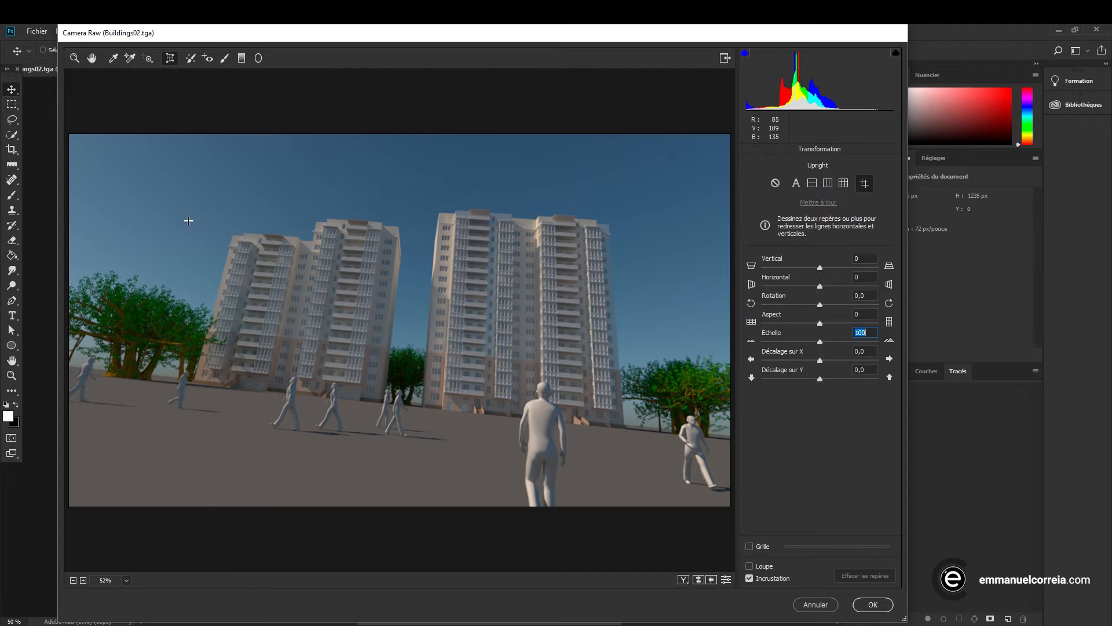
drag(399, 220, 374, 403)
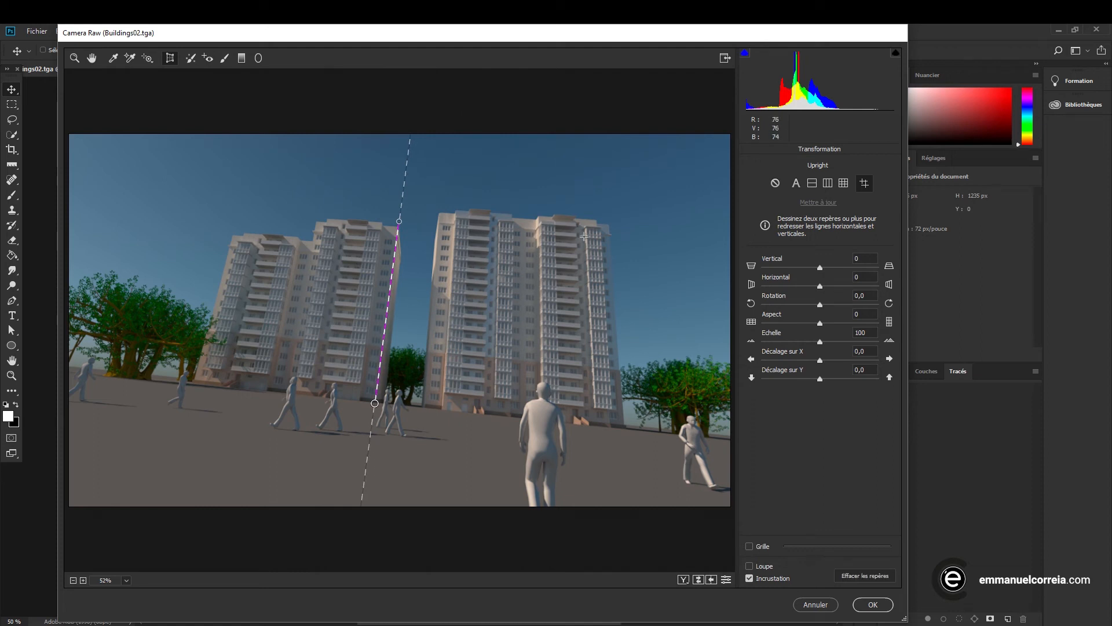
drag(611, 222, 624, 432)
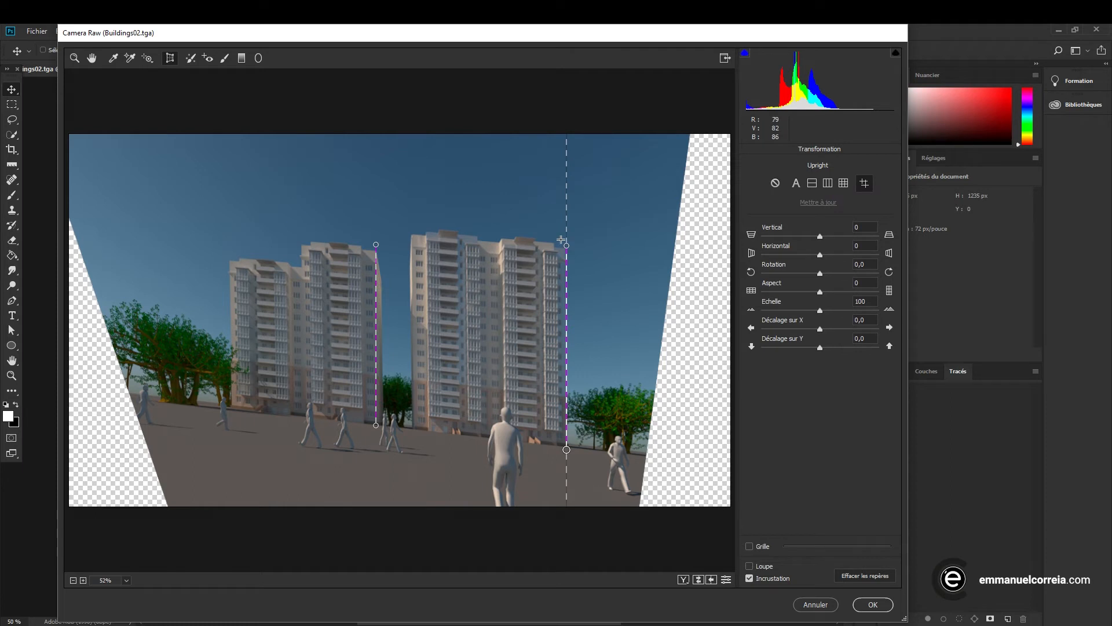
drag(173, 398, 647, 456)
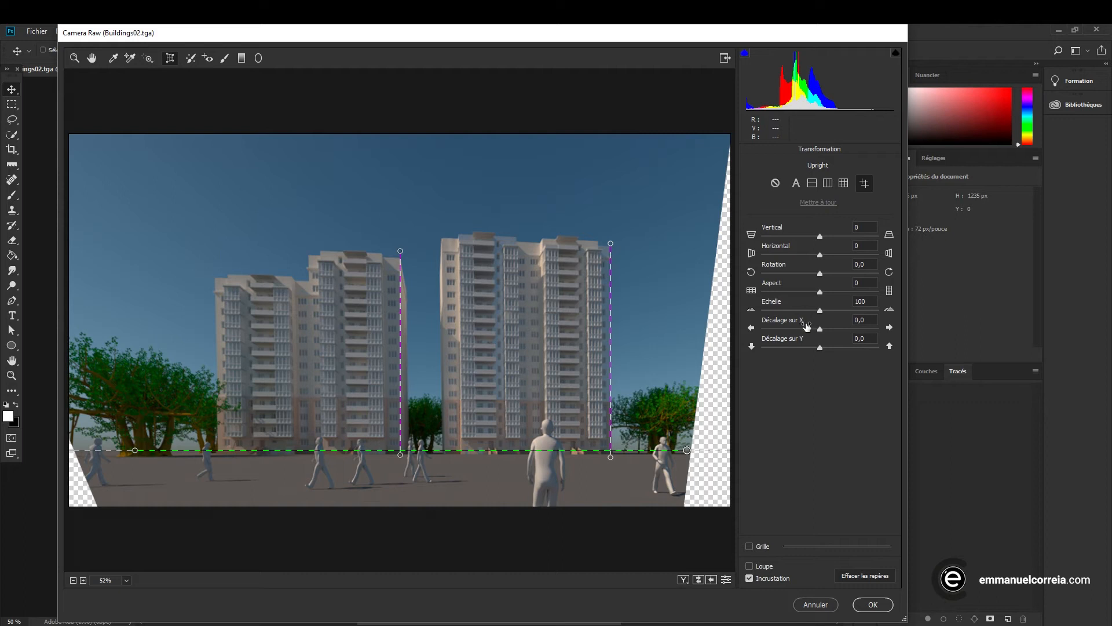
Enlarge the Scale to 117, show the grid, and set the Vertical transform to +7
drag(820, 311, 840, 311)
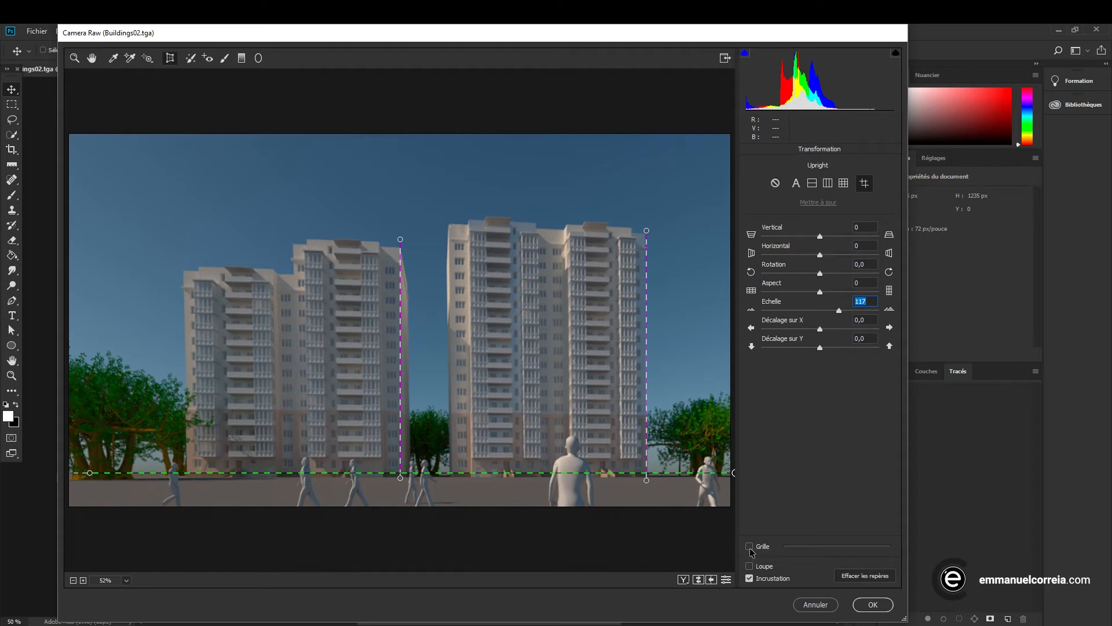
click(749, 546)
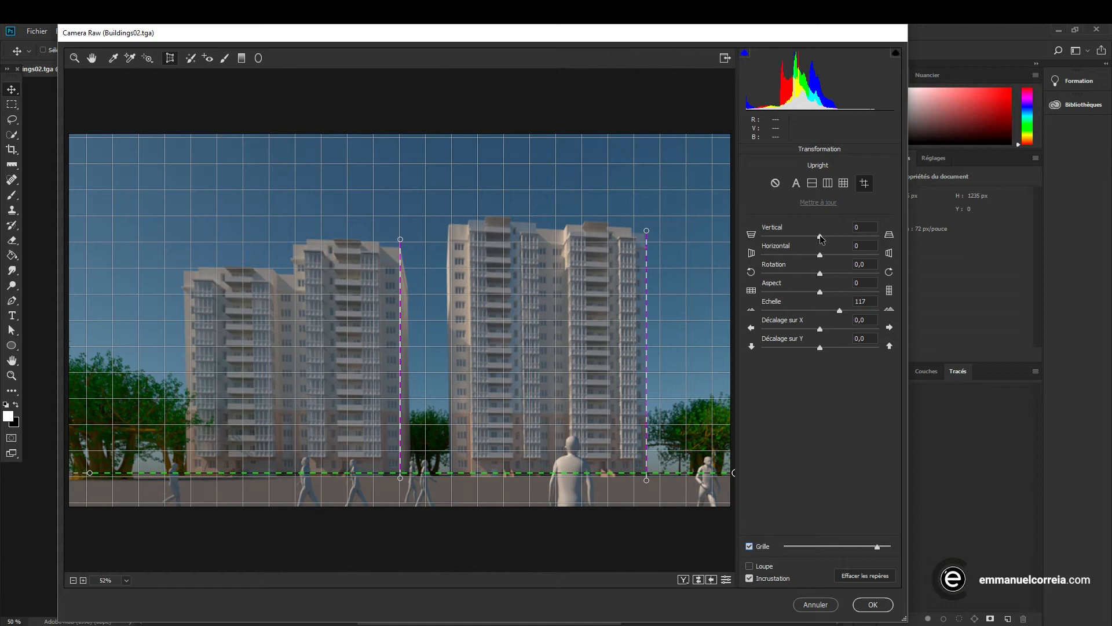
drag(821, 237, 823, 247)
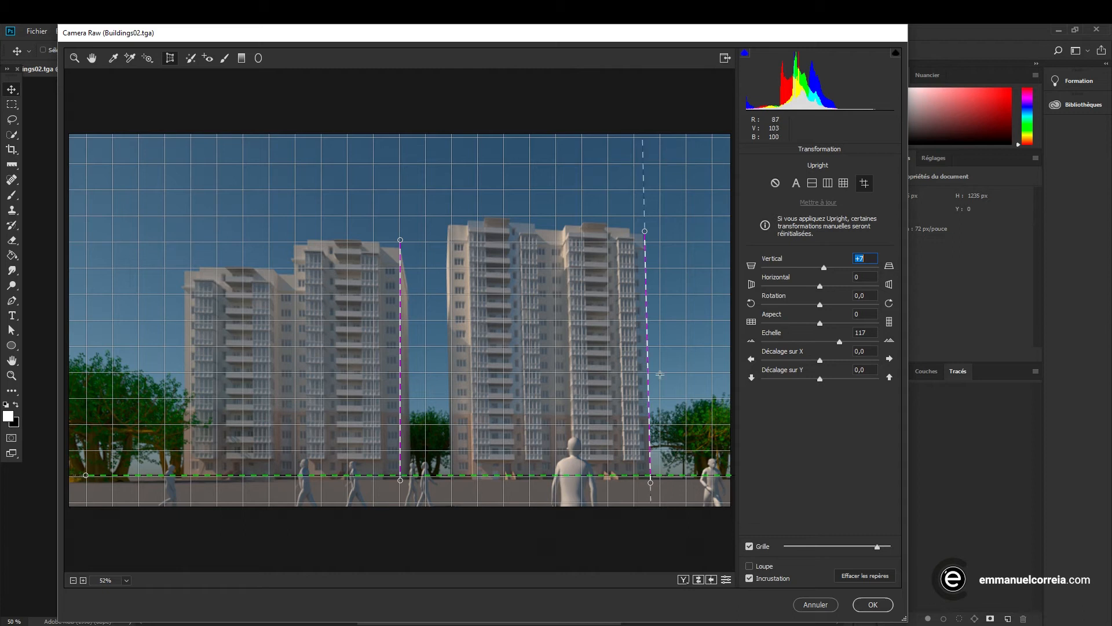
Set the Aspect to +80, the Scale to 124 and the Y offset to 9.0, and apply the Camera Raw filter
drag(822, 322, 882, 330)
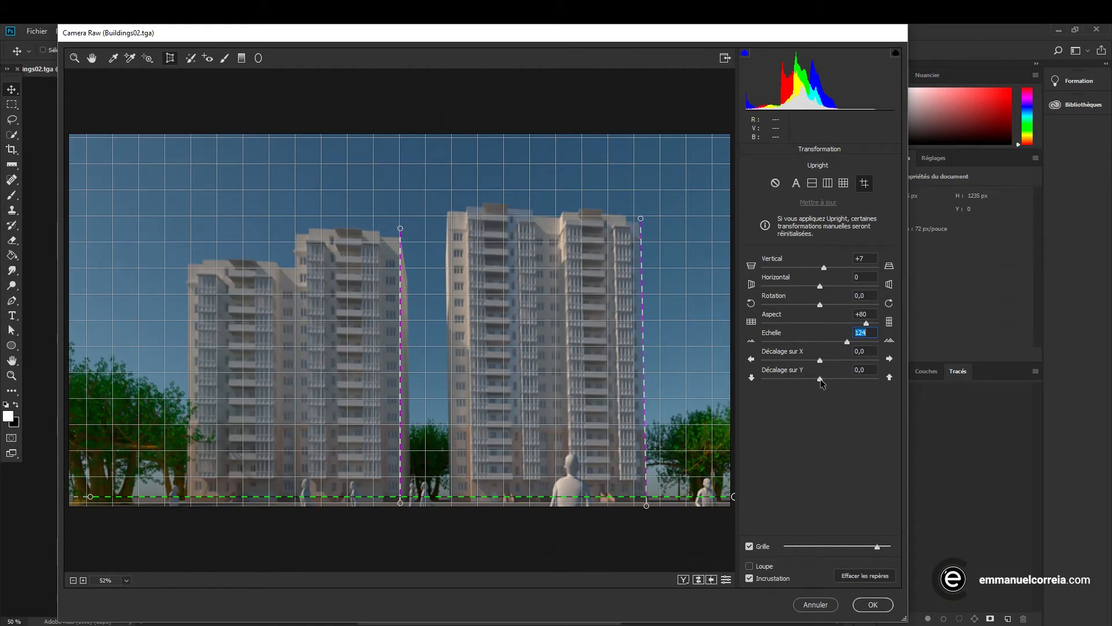
drag(819, 380, 824, 379)
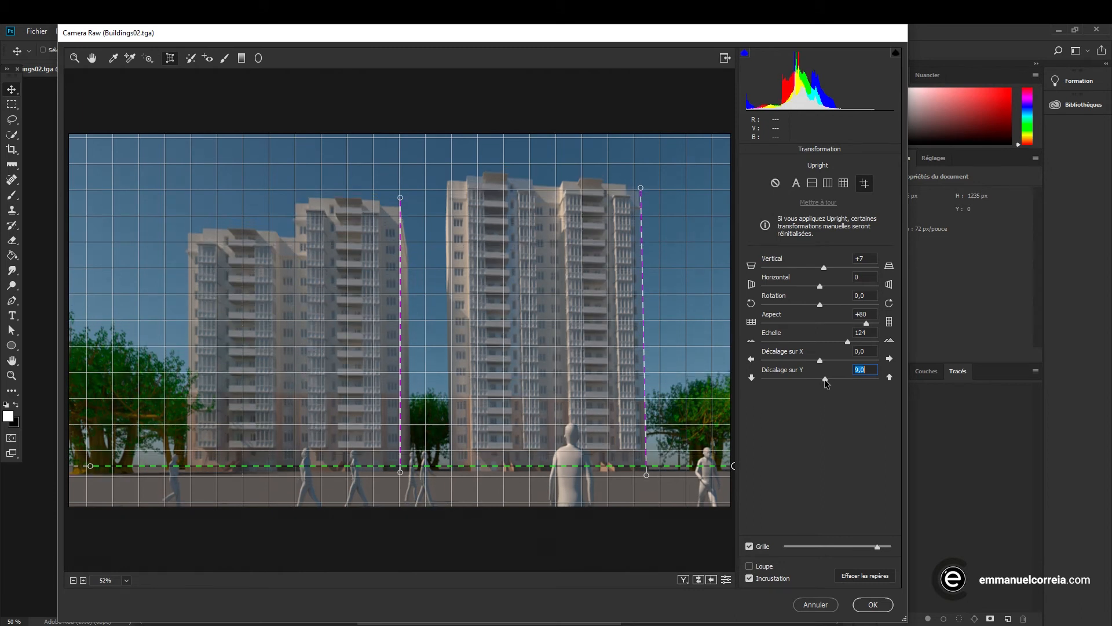
click(881, 607)
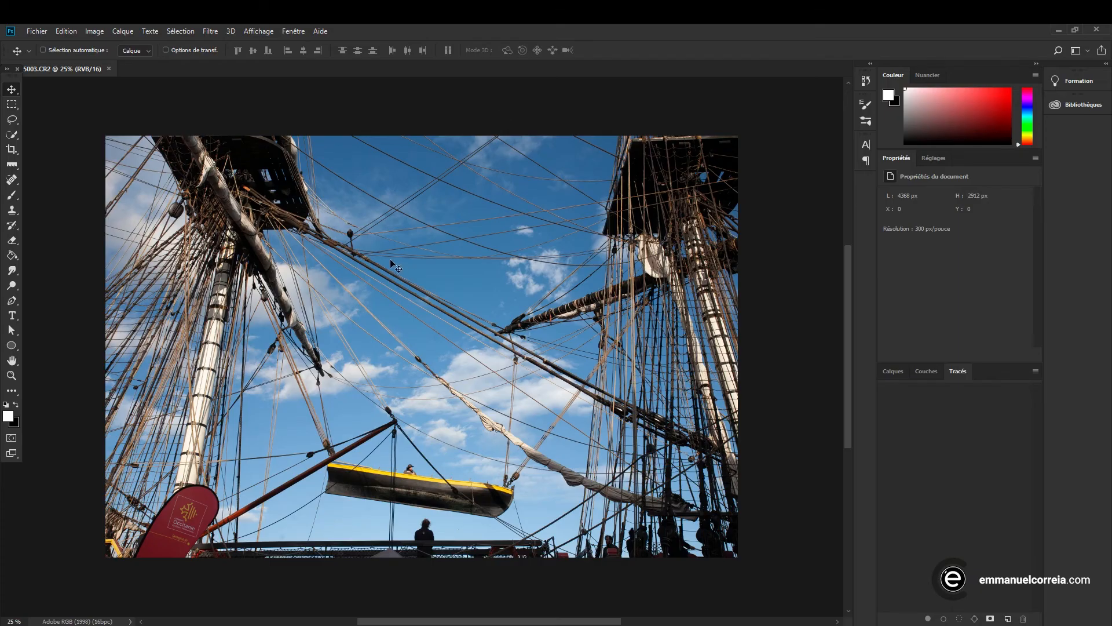
Open Lens Correction for the ship rigging photo and enable geometric distortion, chromatic aberration, vignette and automatic scaling corrections
click(212, 32)
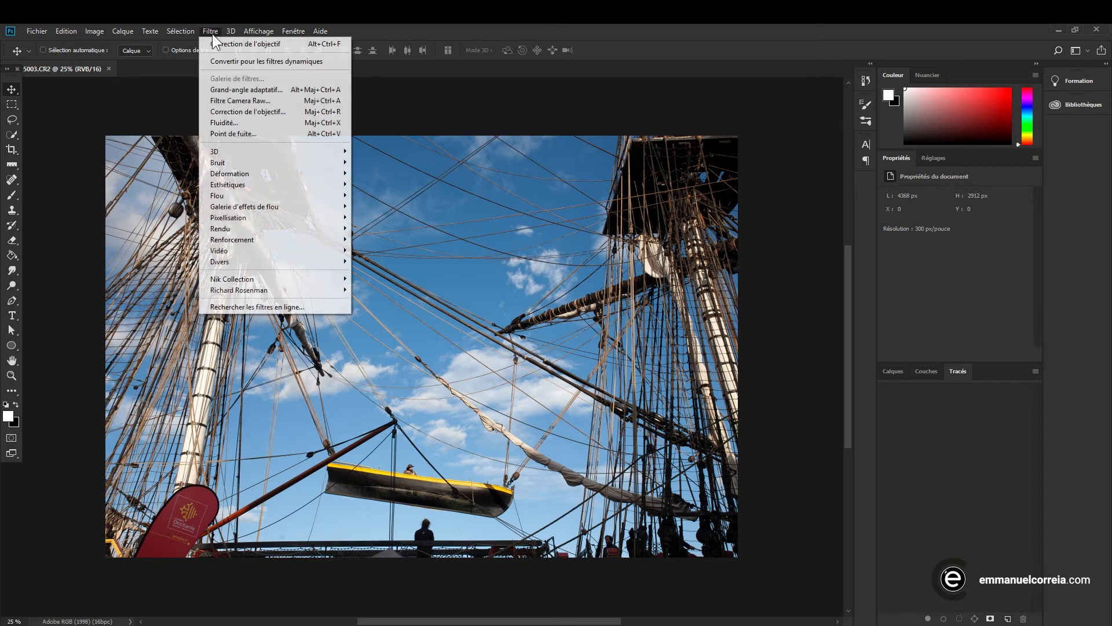
click(239, 112)
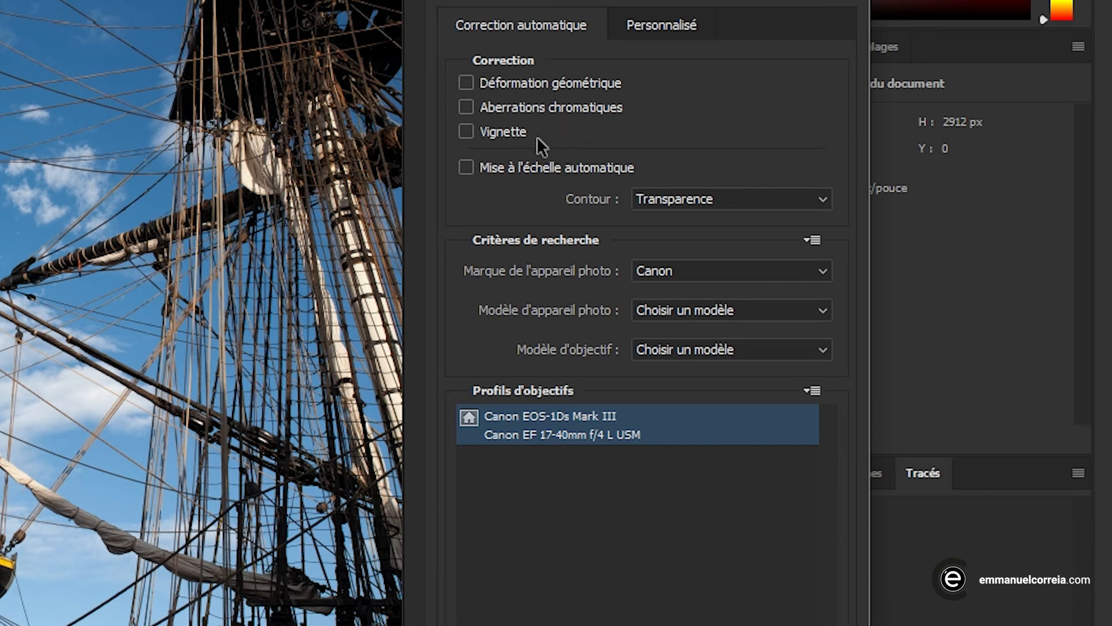
click(467, 85)
click(466, 132)
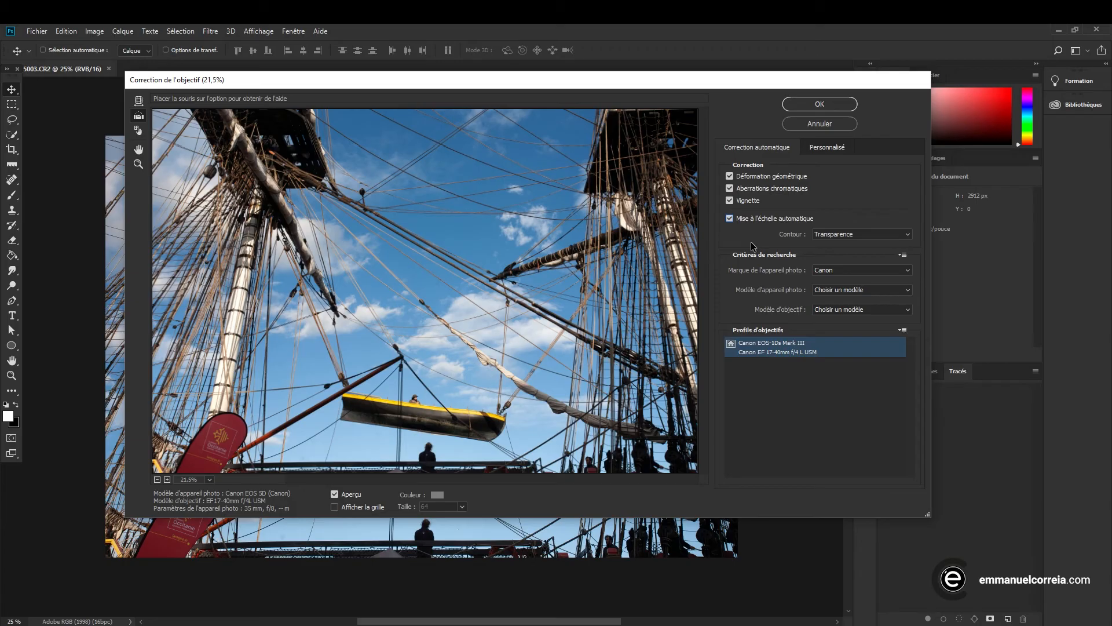
click(847, 235)
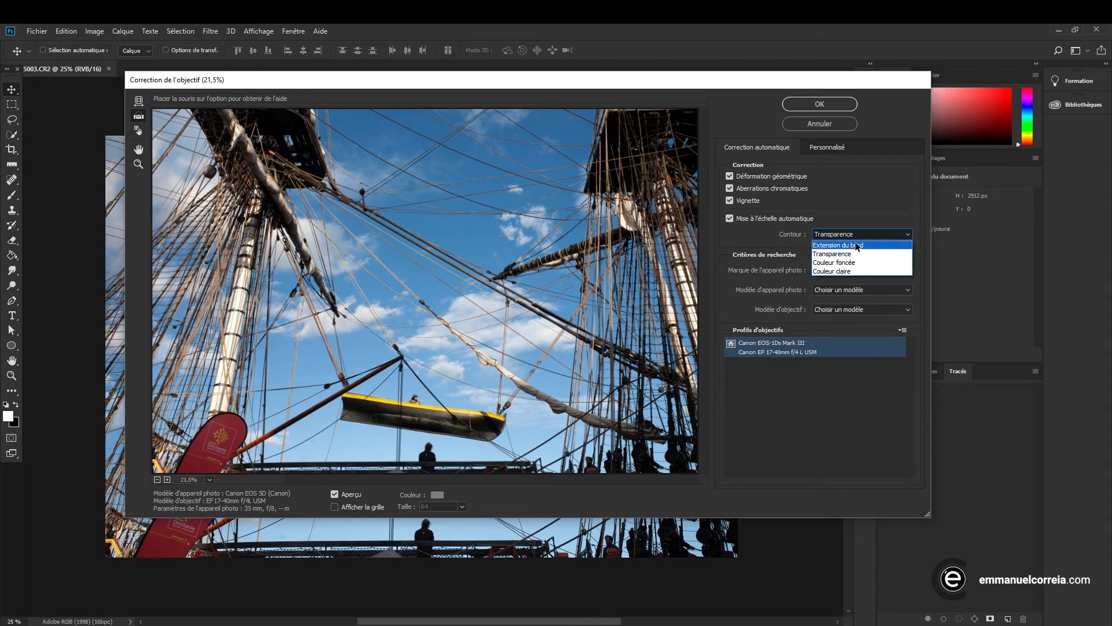
click(859, 215)
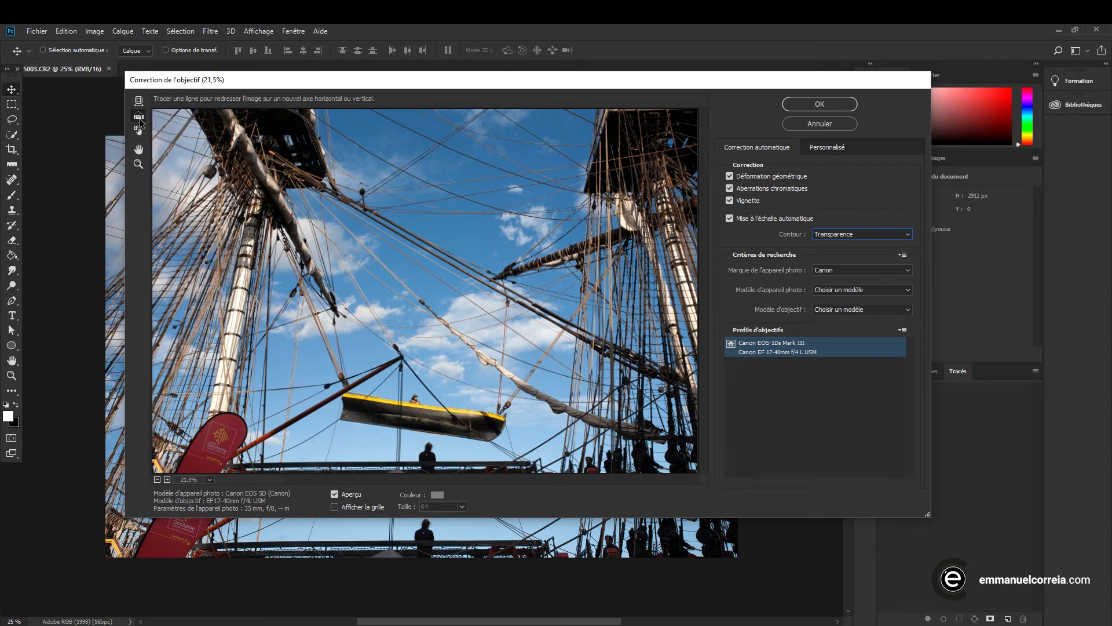
Try straightening the photo by tracing a line along the suspended boat's hull, and reset the Lens Correction changes
drag(342, 421, 490, 442)
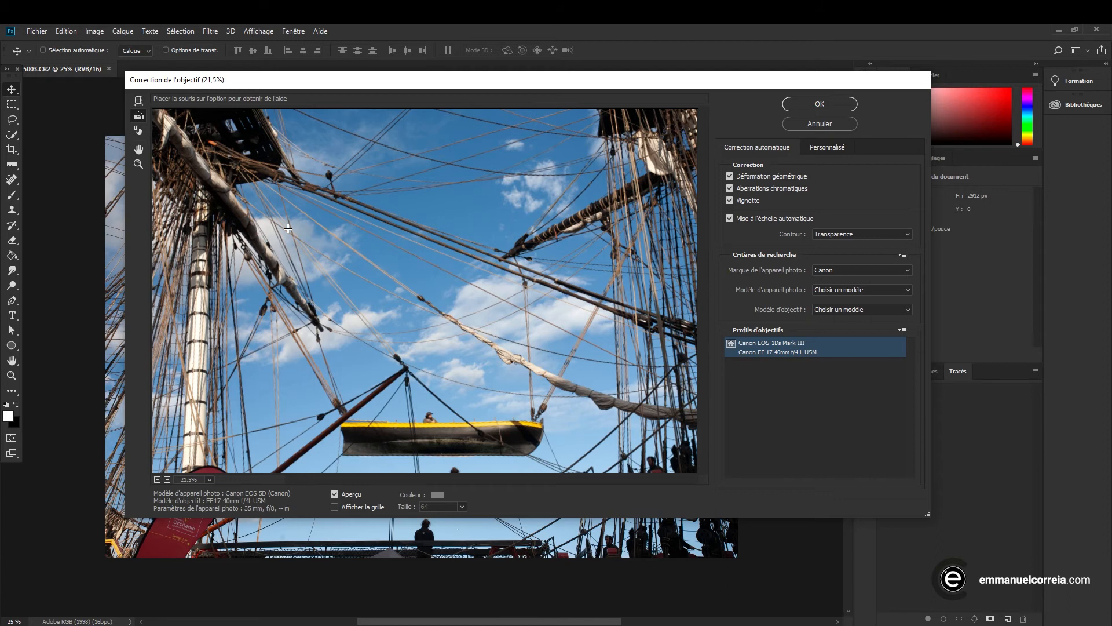
key(alt)
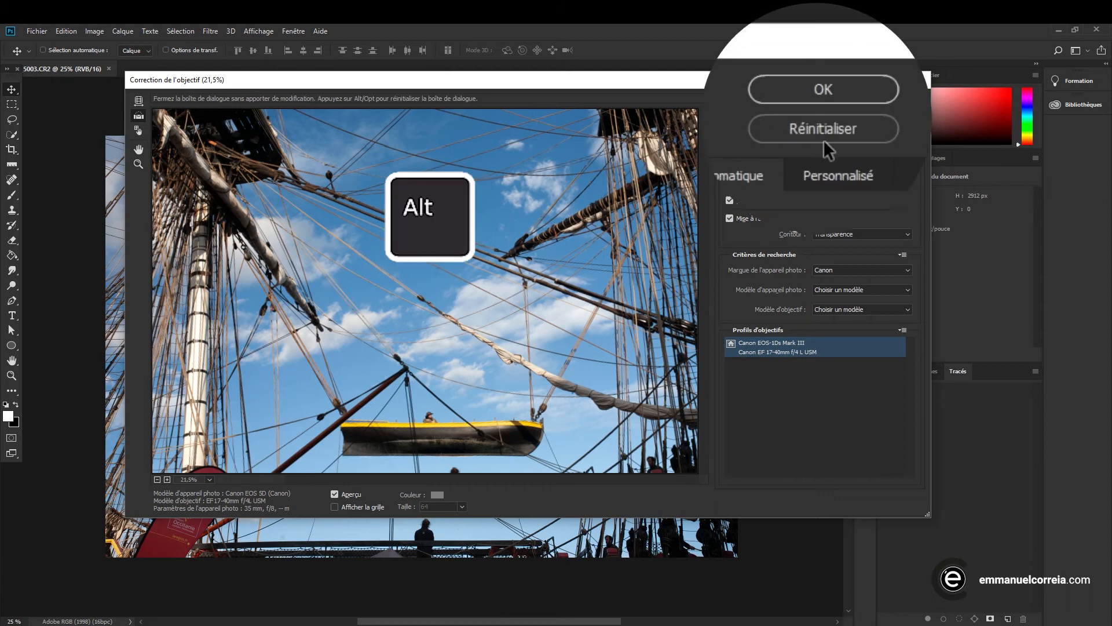
key(alt)
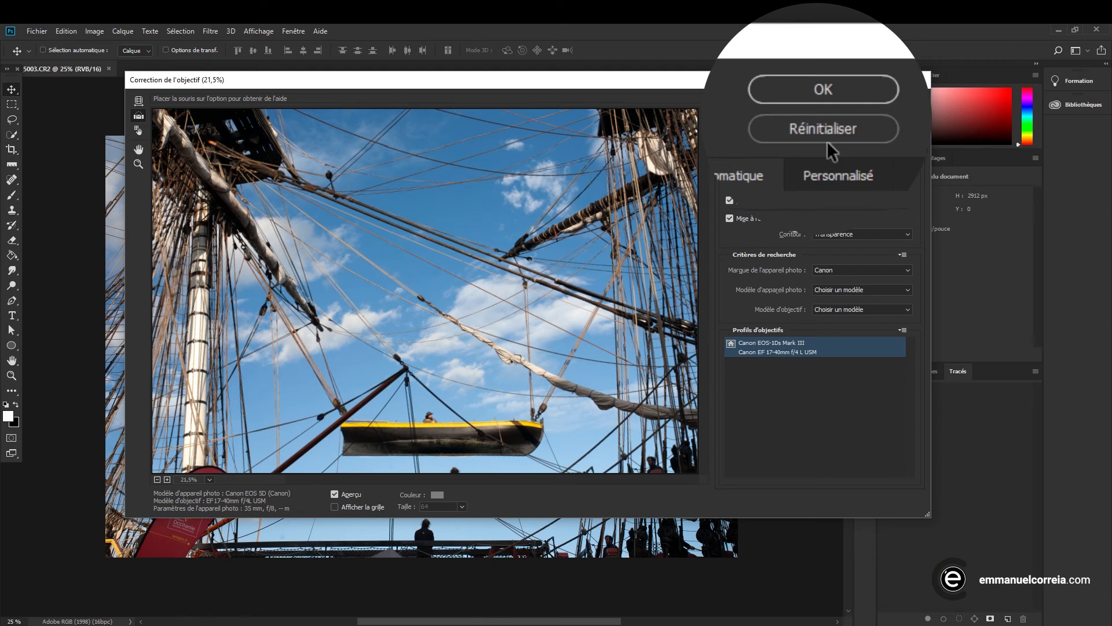
click(819, 125)
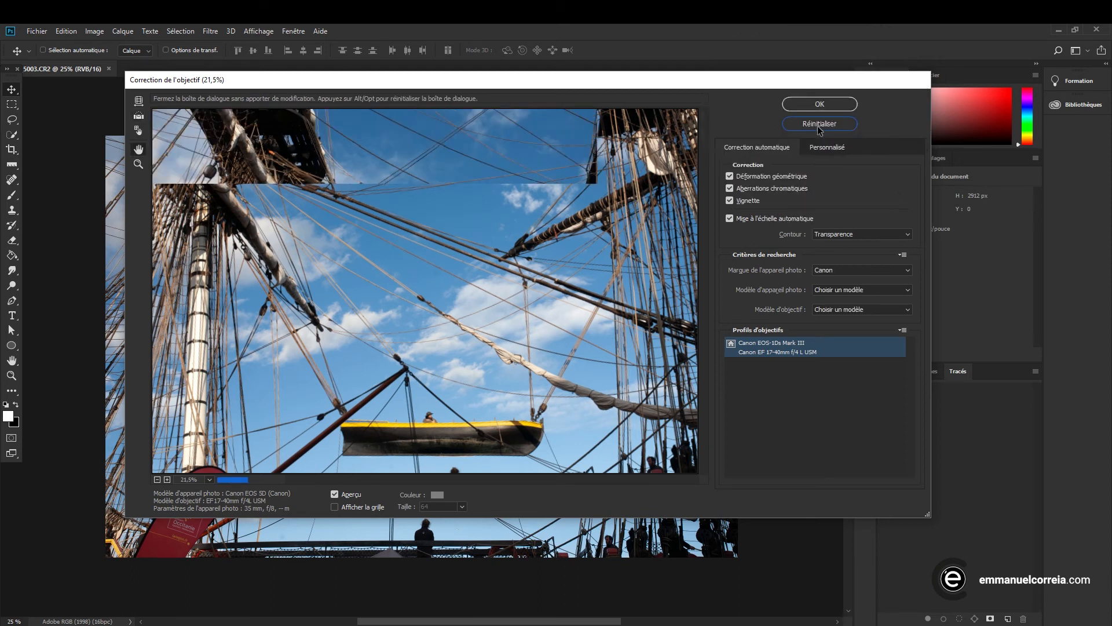
Try a manual distortion correction near the centre of the photo with the Remove Distortion tool
click(138, 100)
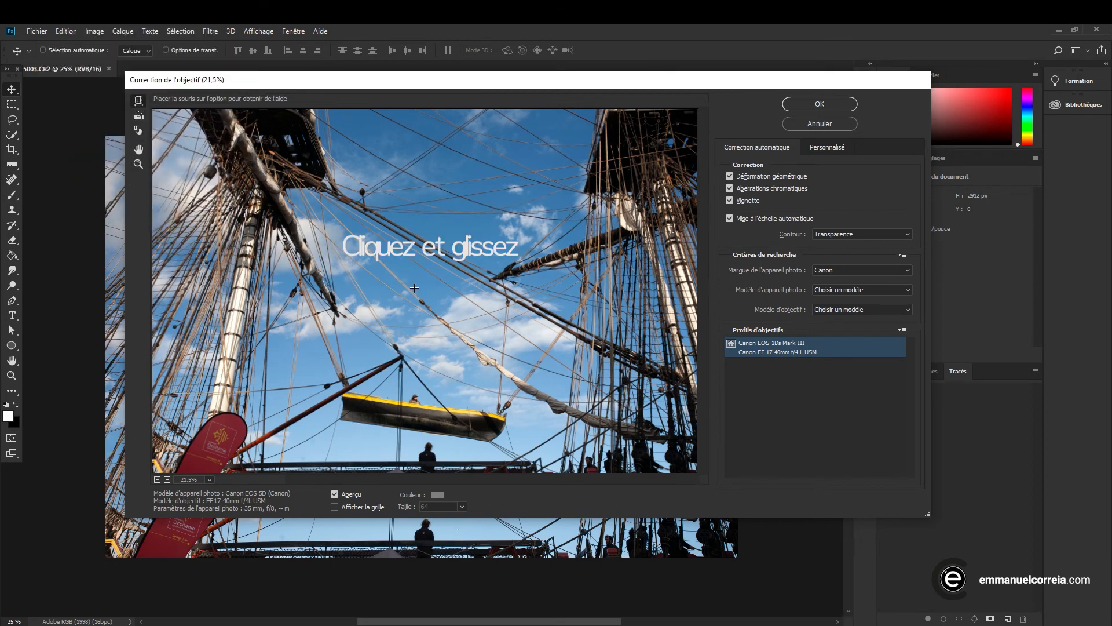
mouse_move(431, 283)
mouse_down()
mouse_move(417, 285)
mouse_move(428, 286)
mouse_up()
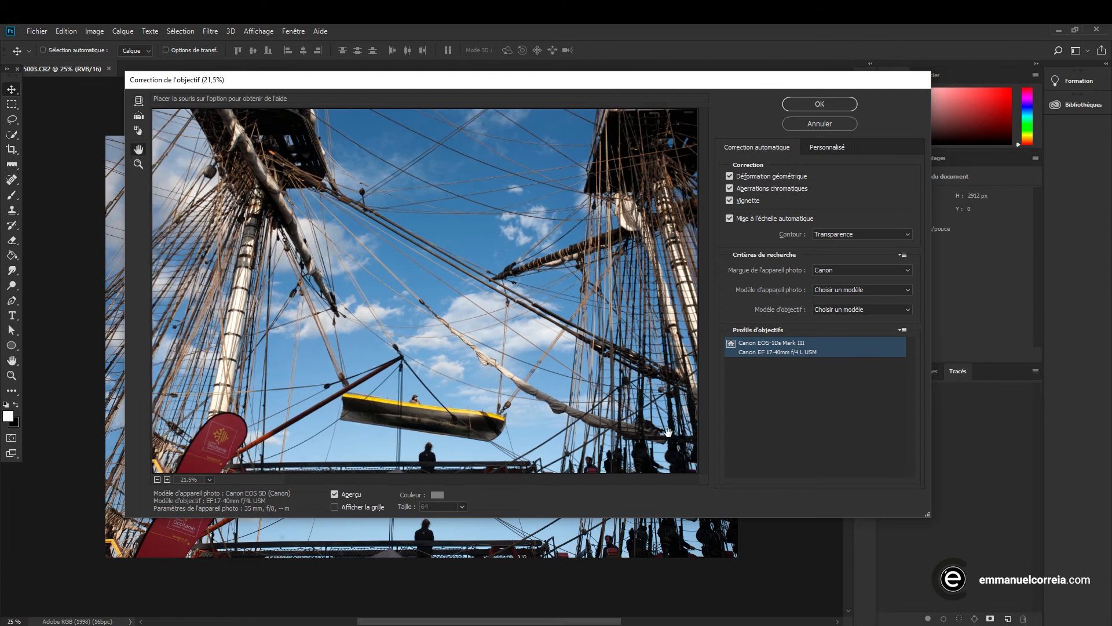
Display the alignment grid over the photo and reposition it with the Move Grid tool
click(353, 516)
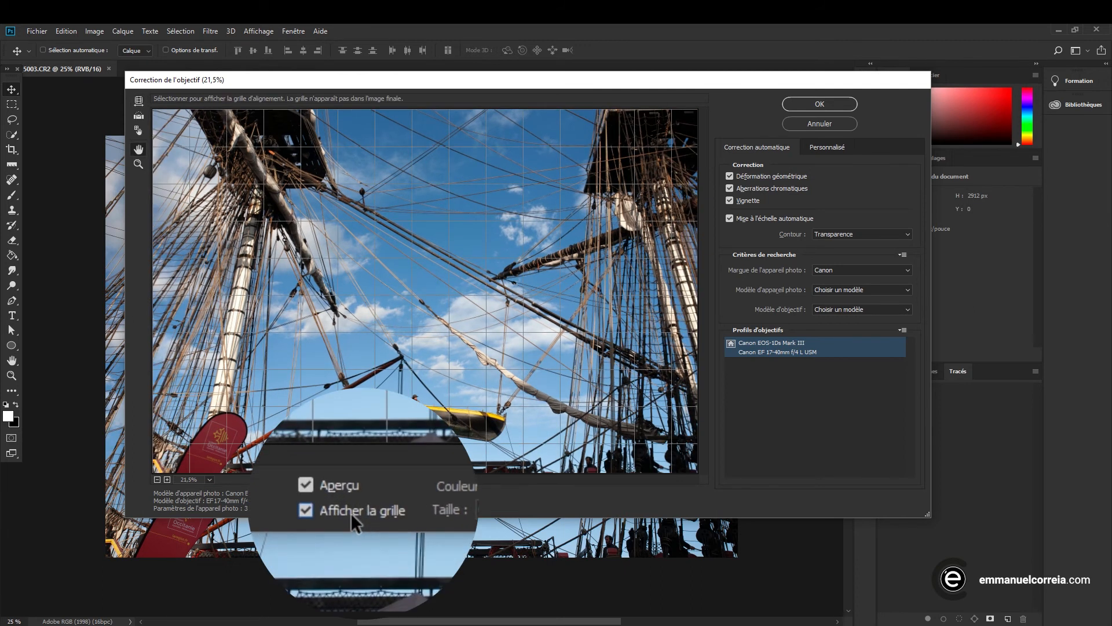
click(139, 131)
drag(414, 272, 449, 292)
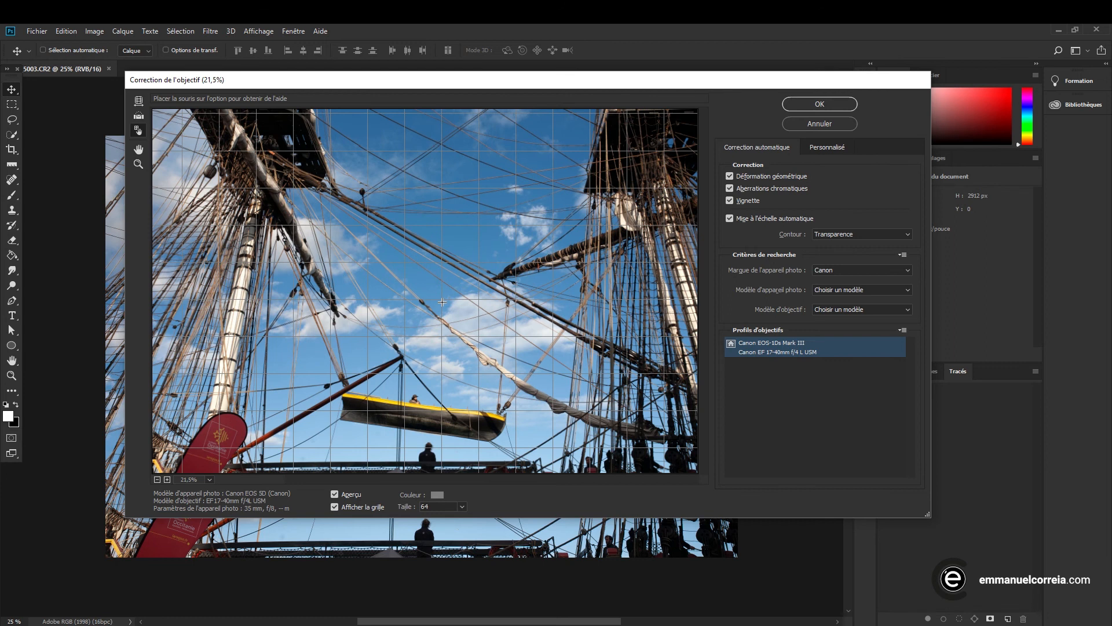
Set the alignment grid's colour to red (#d70707) and its size to 139
click(438, 495)
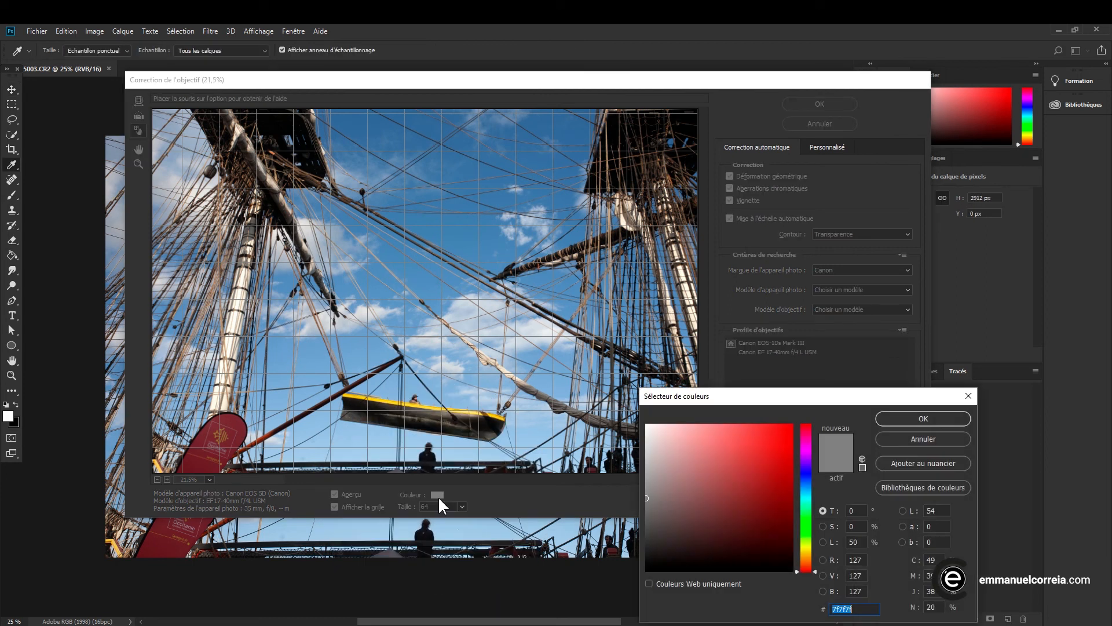
click(788, 446)
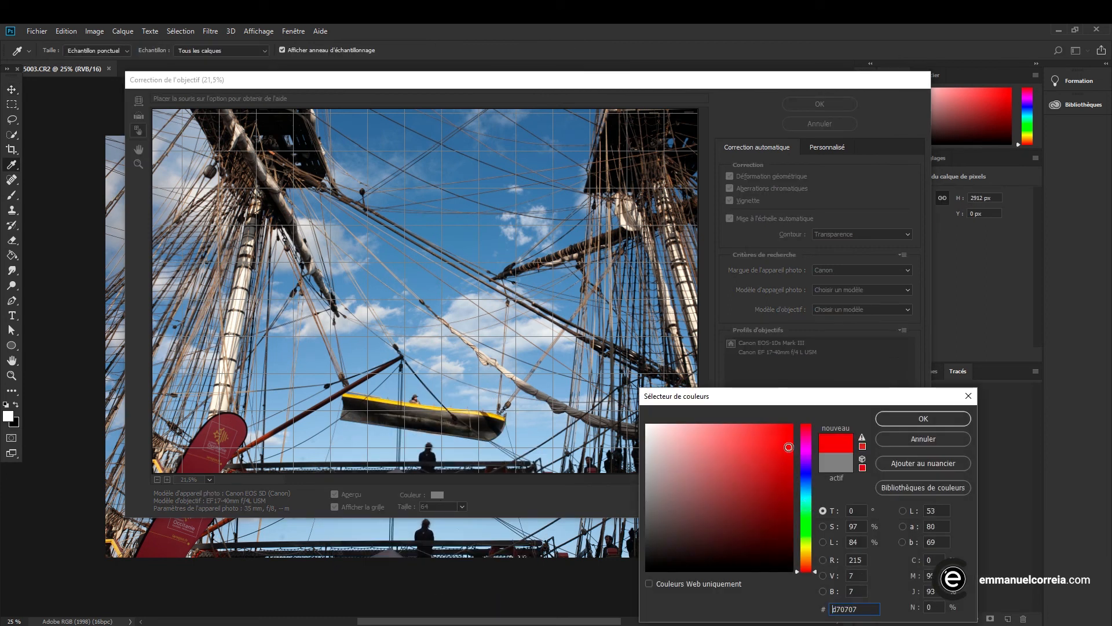
click(893, 417)
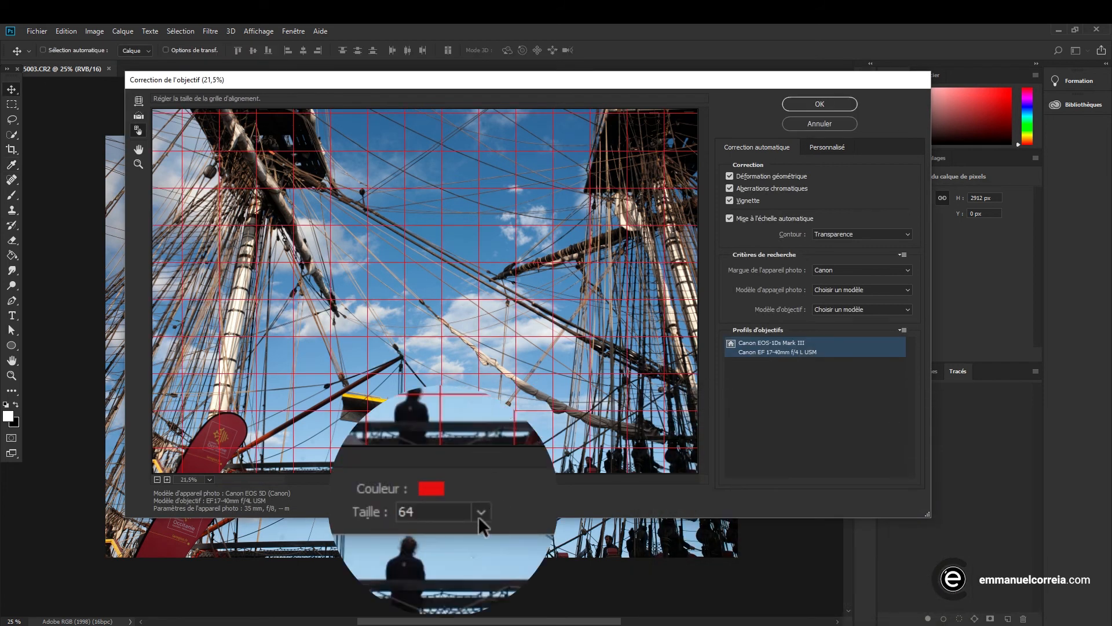
click(479, 517)
drag(392, 541, 426, 541)
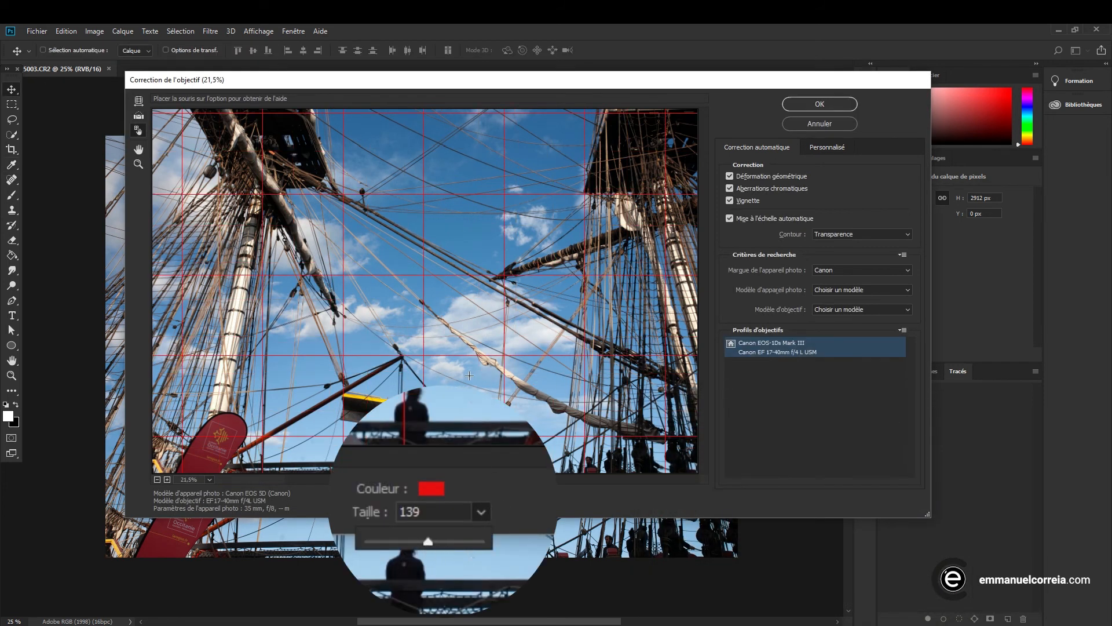
Straighten the photo by tracing a line along the suspended boat's yellow edge with the Straighten tool
click(138, 116)
drag(352, 422, 487, 441)
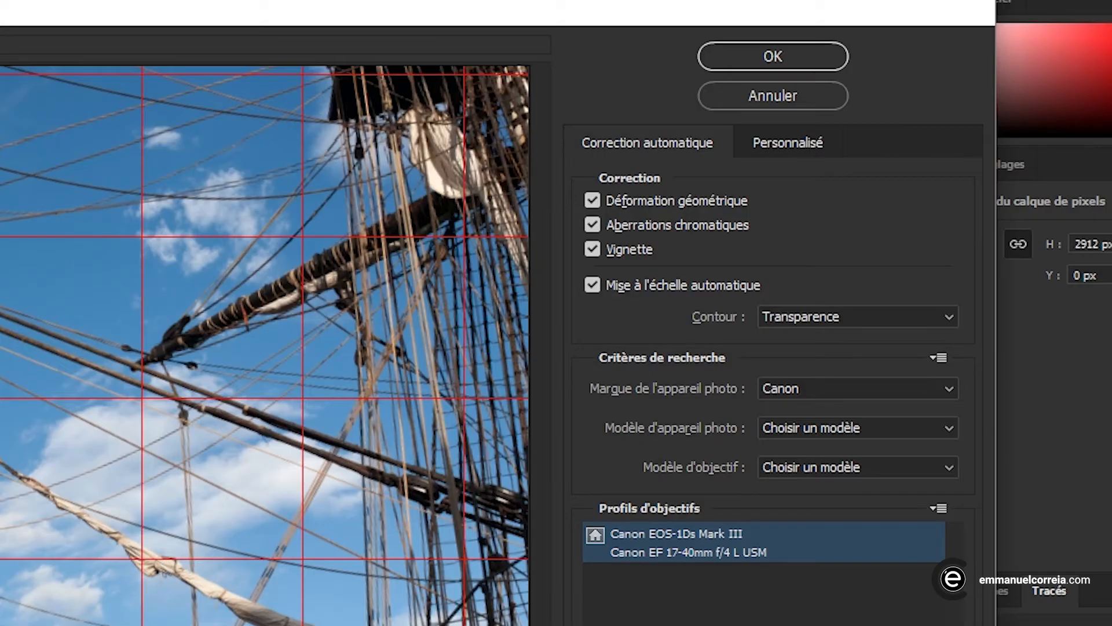
Set the vertical perspective to -15 in the custom Lens Correction settings
click(791, 146)
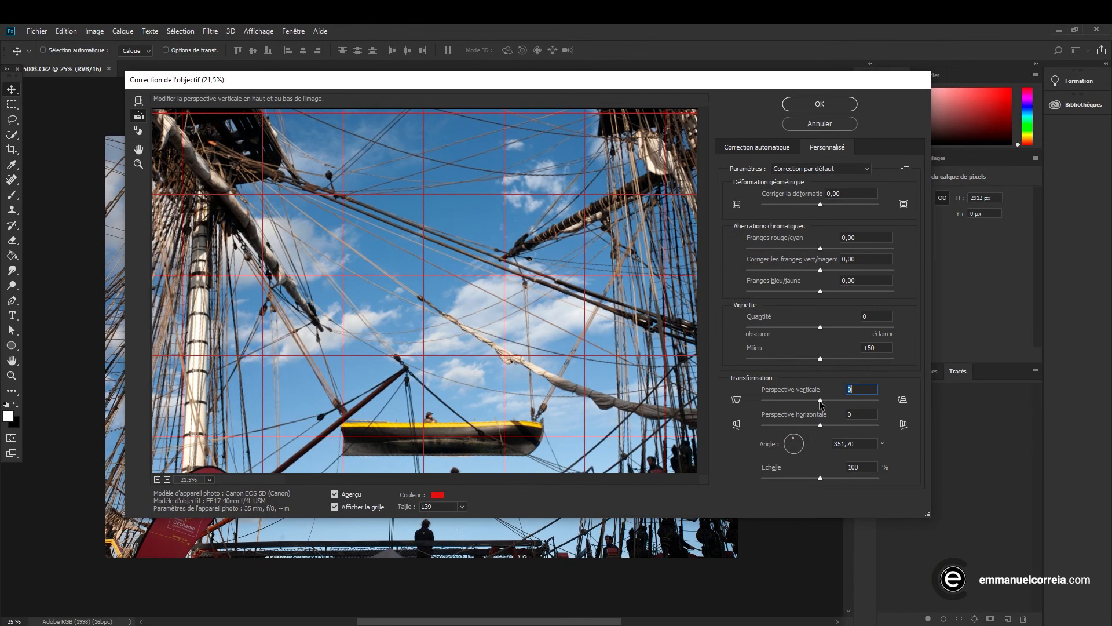
drag(772, 405, 821, 406)
key(Down)
key(Down)
key(Down)
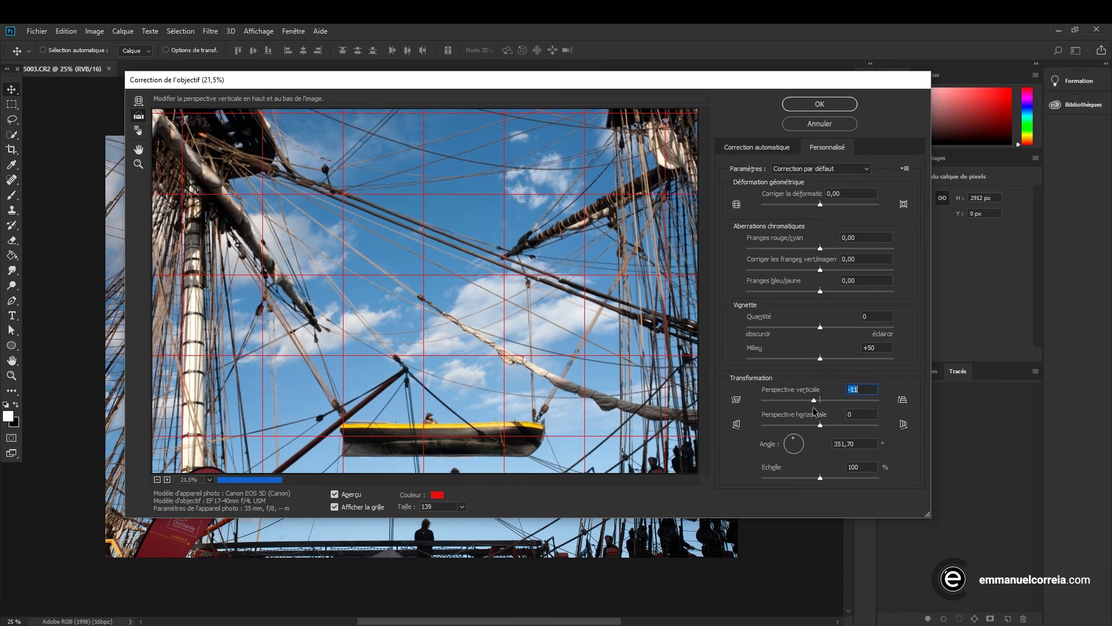
key(Down)
key(Down)
key(Down)
key(Down)
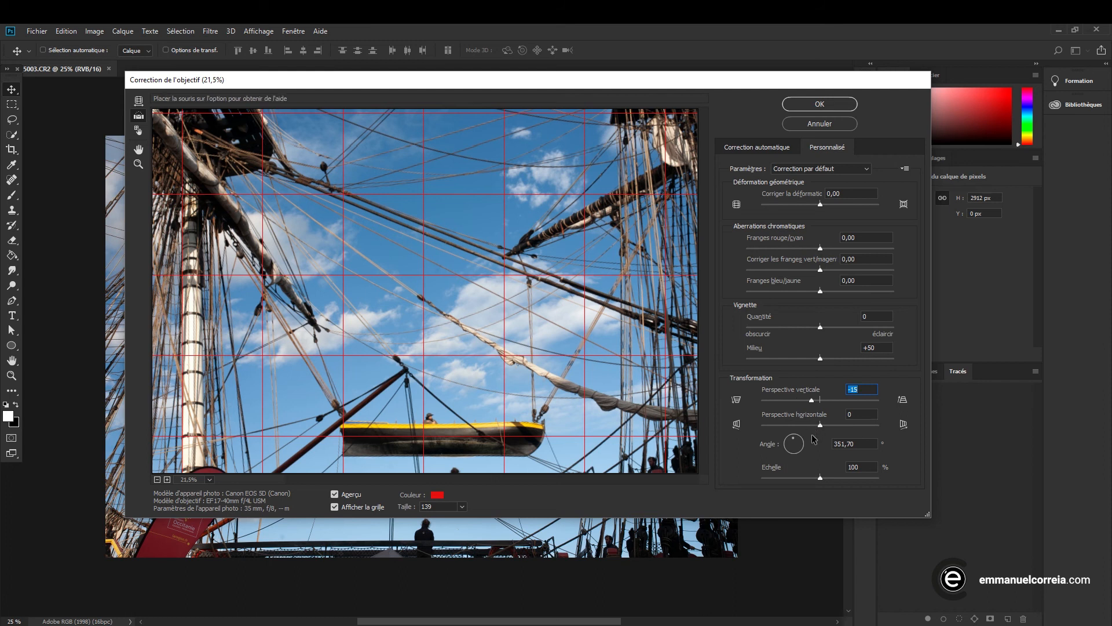
Try positive horizontal perspective values such as +18 and +3, and reset the horizontal perspective to 0
drag(822, 426, 826, 427)
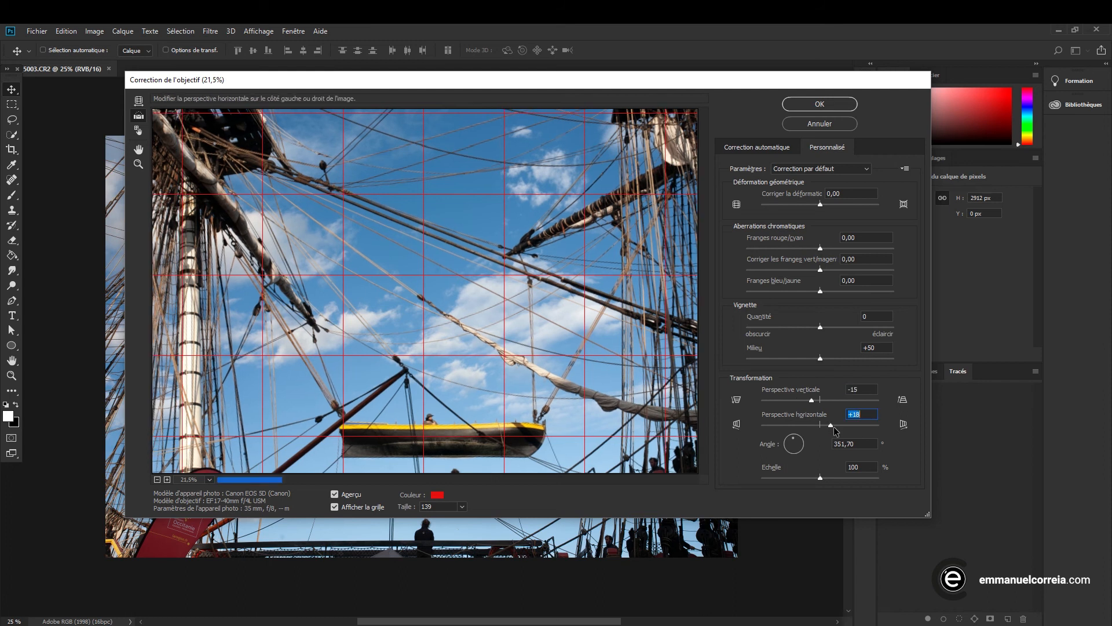
key(Down)
key(Down)
key(Down)
key(Down)
key(Down)
key(Down)
key(Down)
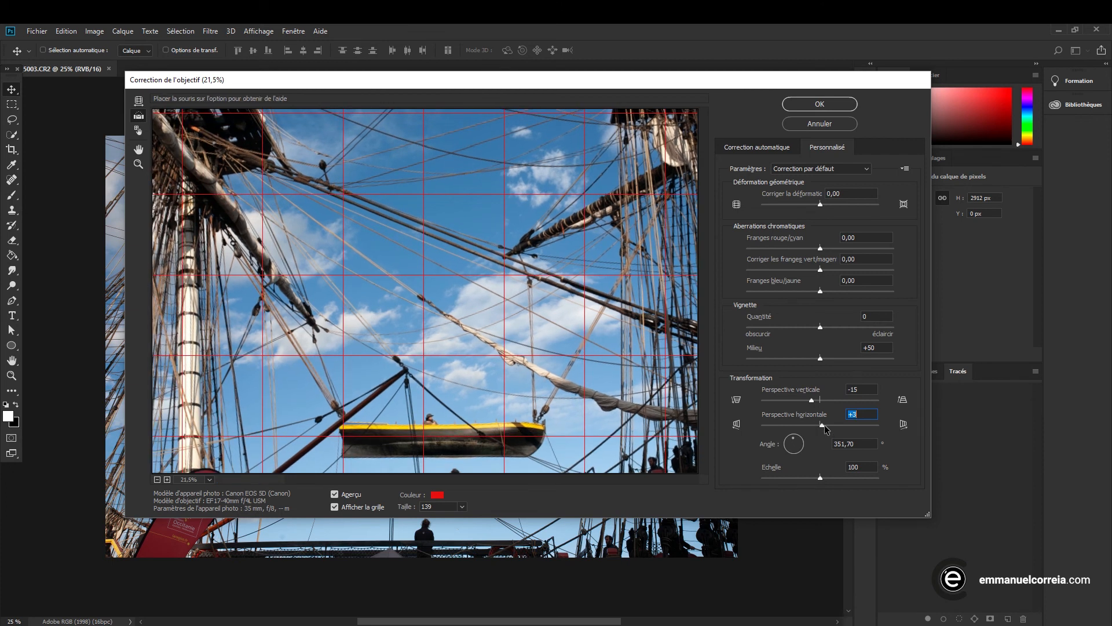
text(0)
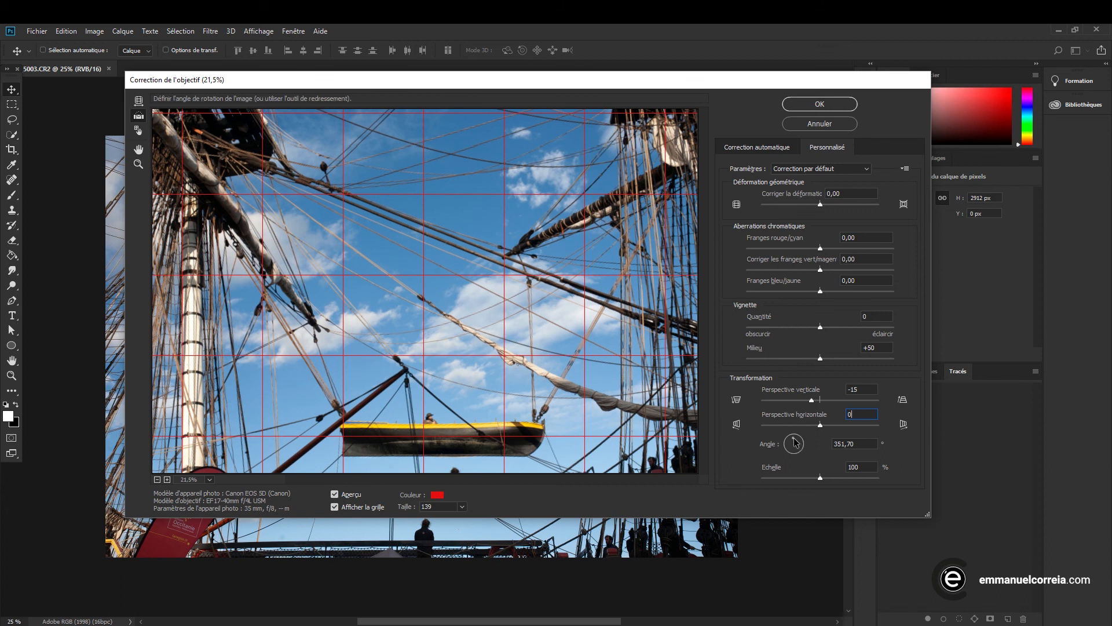
Rotate the photo with the angle dial to 314.13°
drag(795, 442, 794, 445)
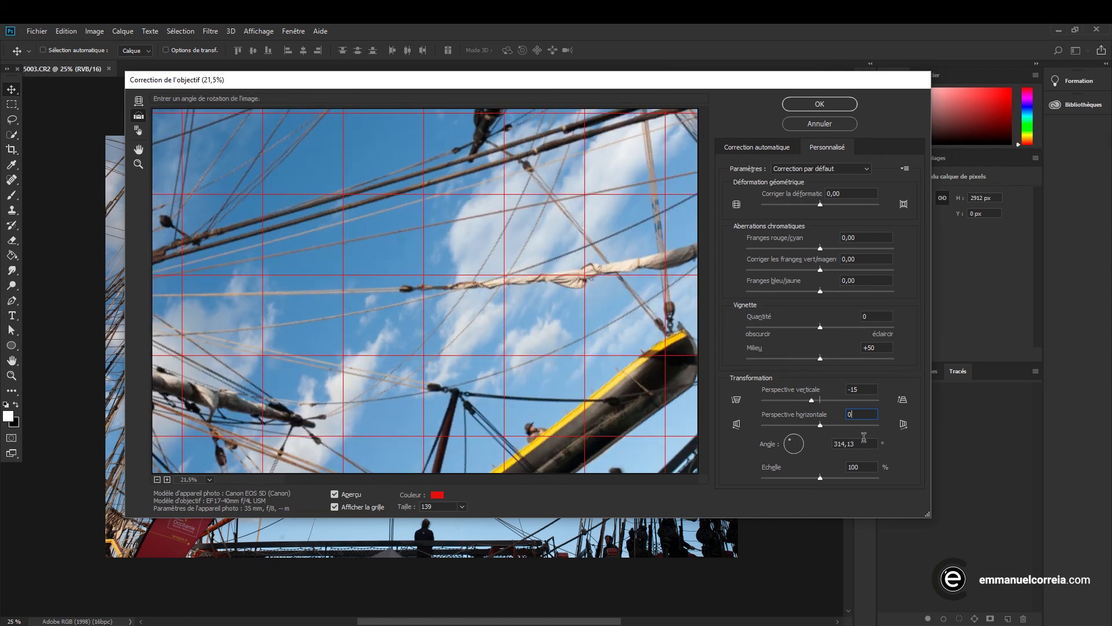